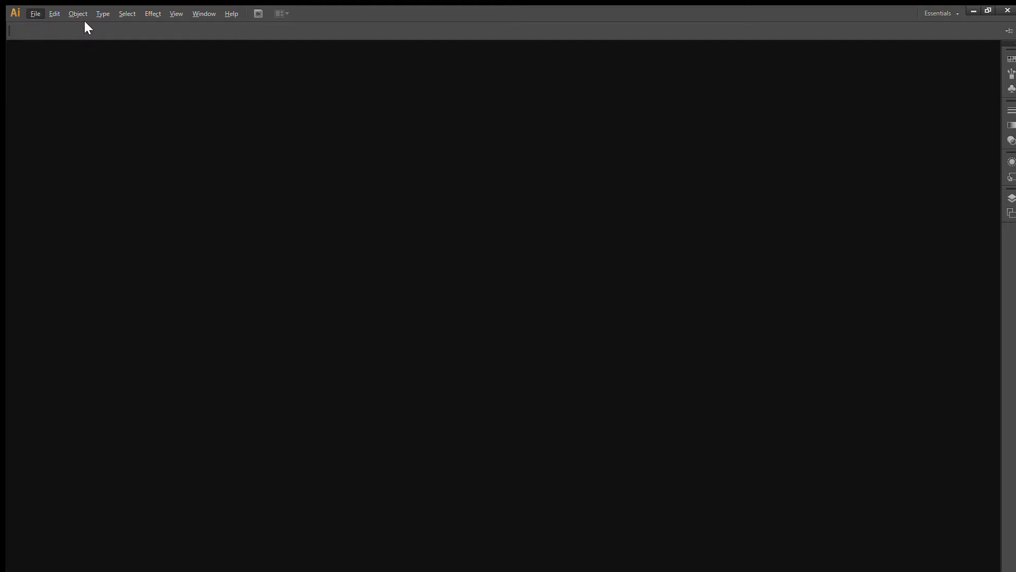
# Create a blank document and paste the dancer photo into the middle of the artboard.
pyautogui.press('Escape')
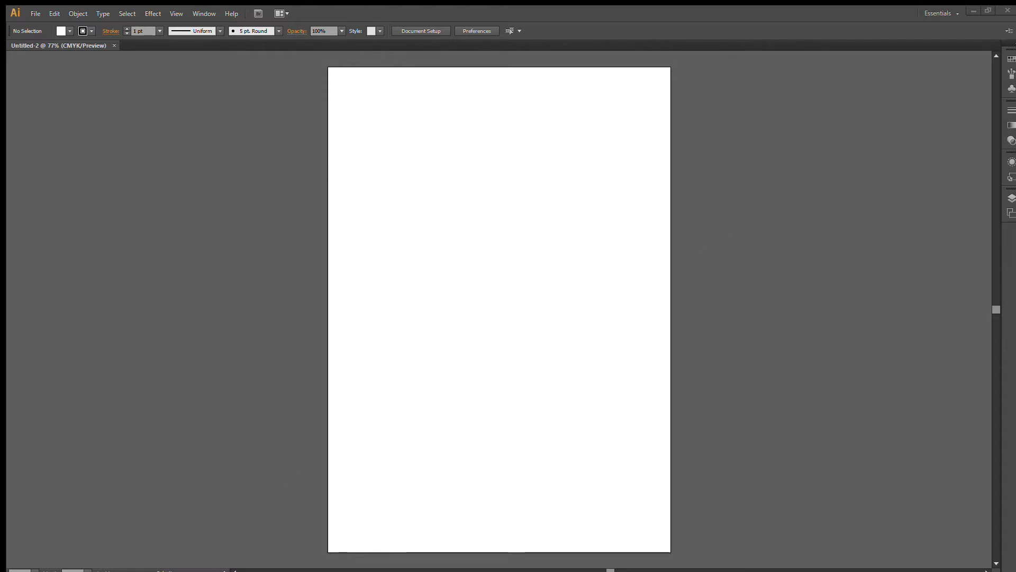
pyautogui.click(349, 551)
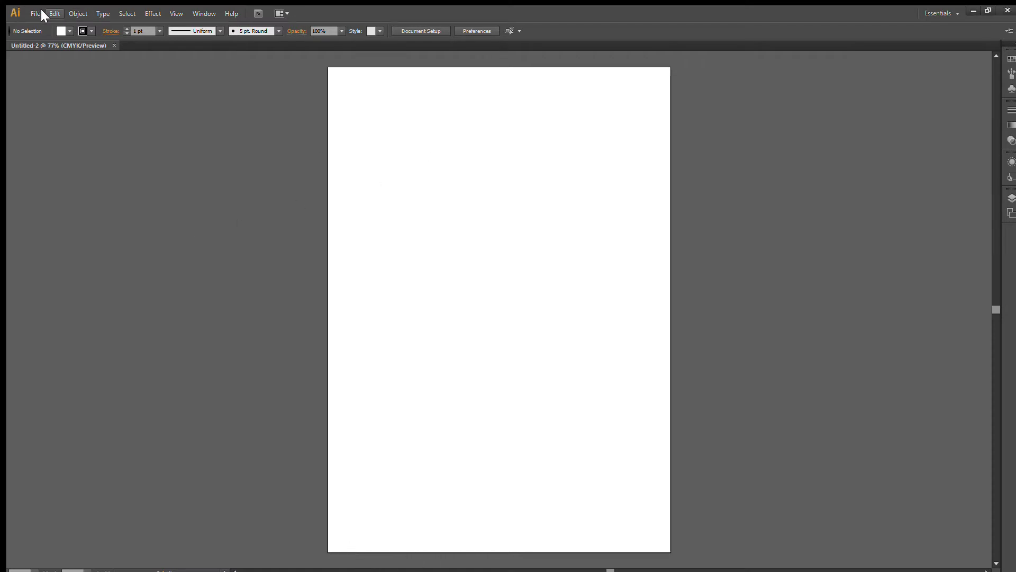
pyautogui.hotkey('ctrl', 'v')
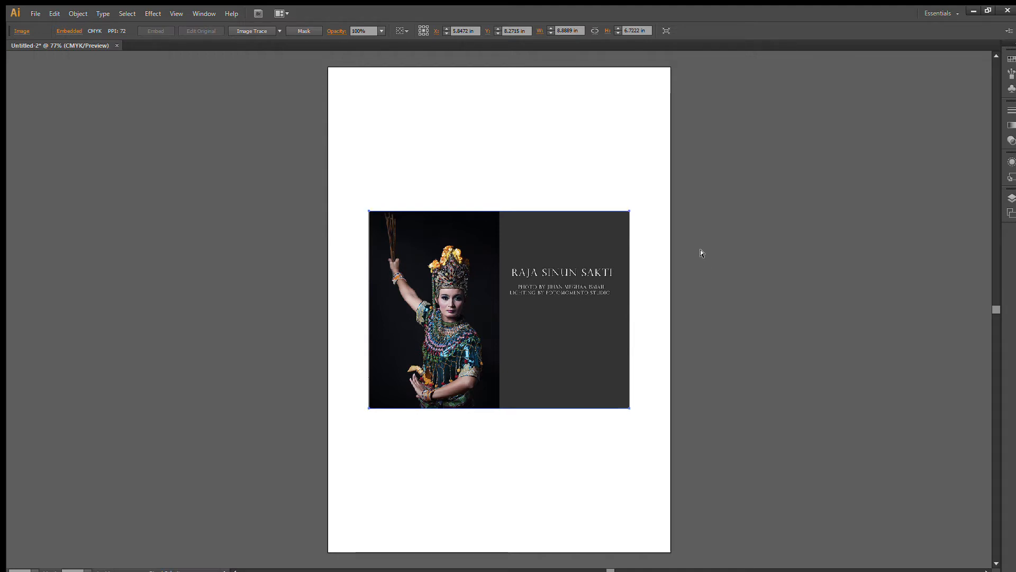
# Trace the pasted dancer image in black and white, expand it into vector paths and deselect it.
pyautogui.hotkey('ctrl', '1')
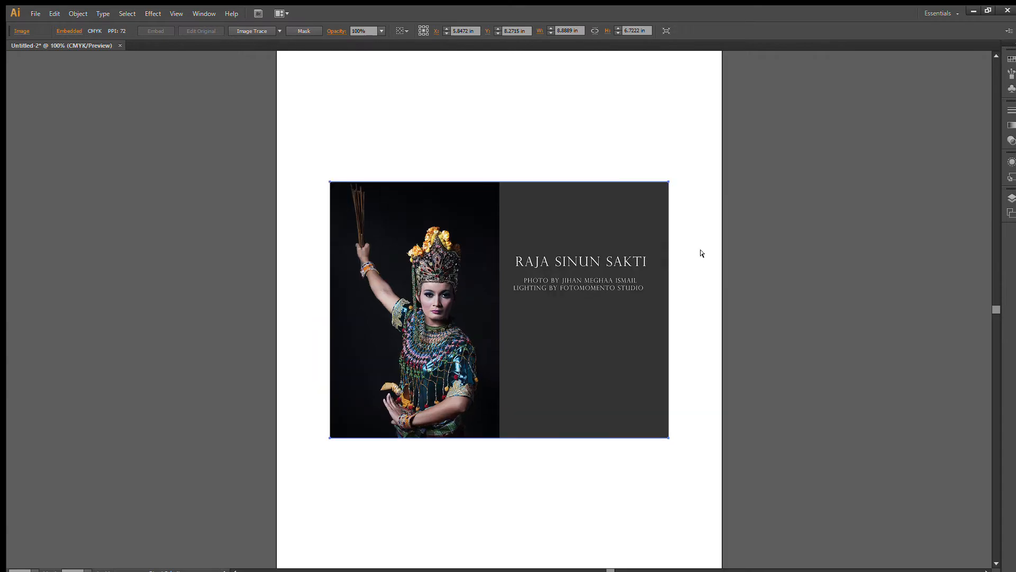
pyautogui.hotkey('ctrl', '+')
pyautogui.hotkey('ctrl', '+')
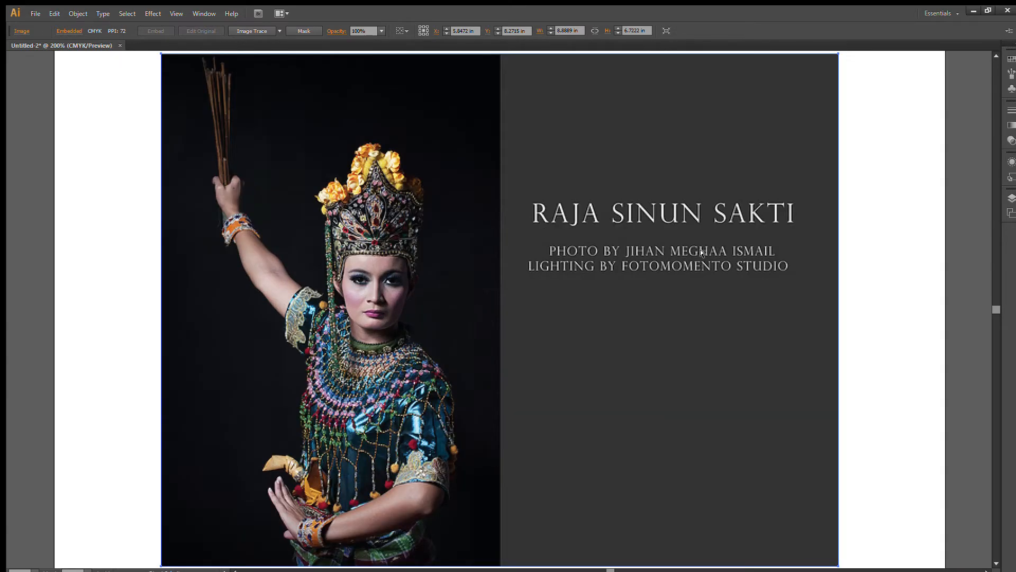
pyautogui.hotkey('ctrl', '-')
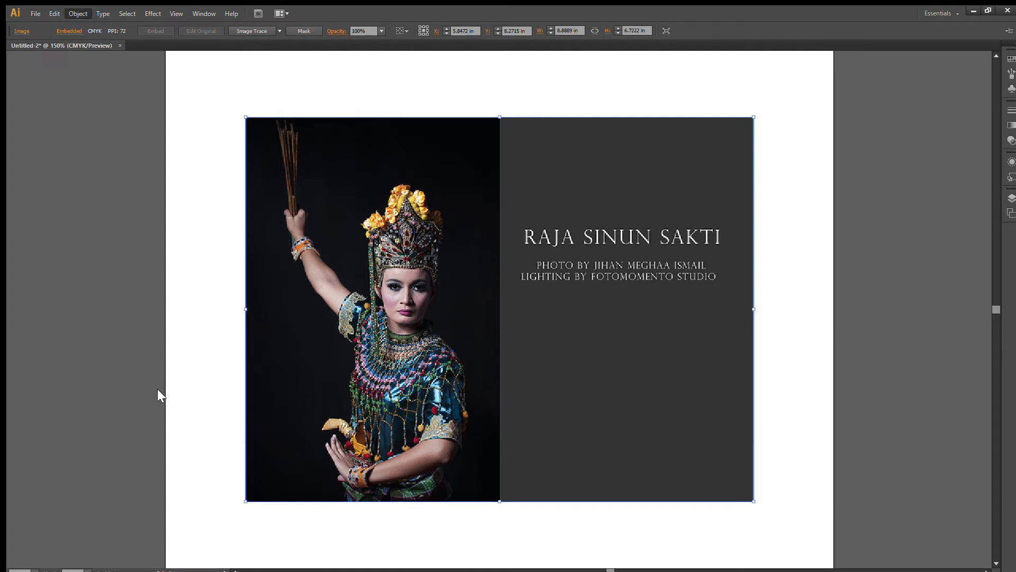
pyautogui.click(320, 419)
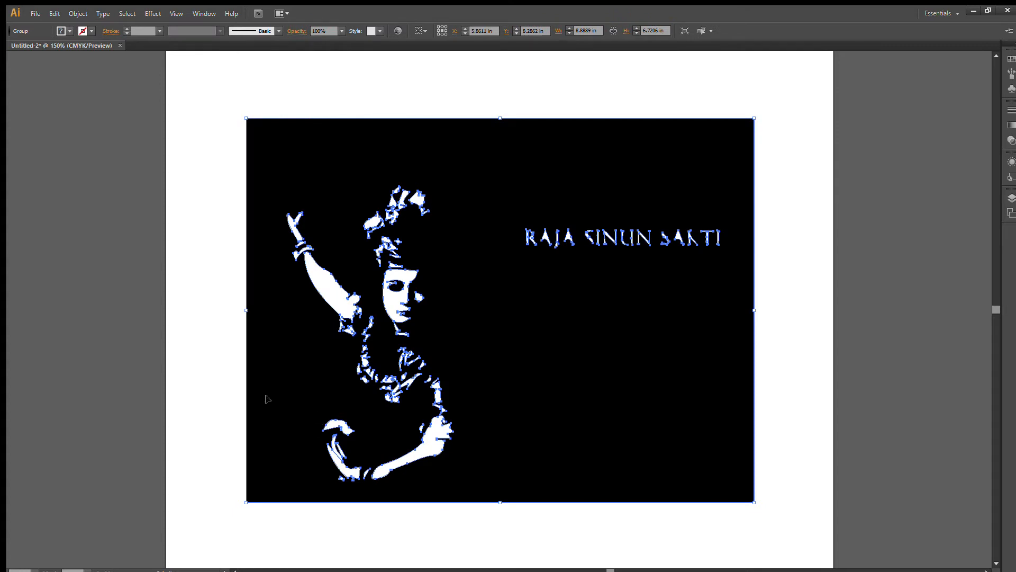
pyautogui.click(117, 102)
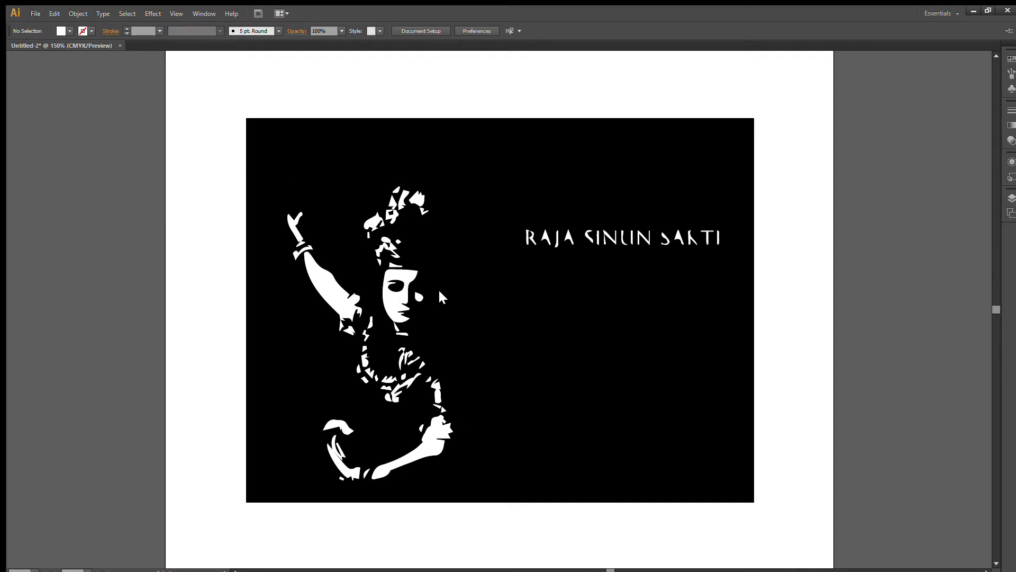
# Create another document and cover its artboard with a black rectangle without stroke, about 11.69 × 16.54 in.
pyautogui.hotkey('ctrl', 'alt', 'n')
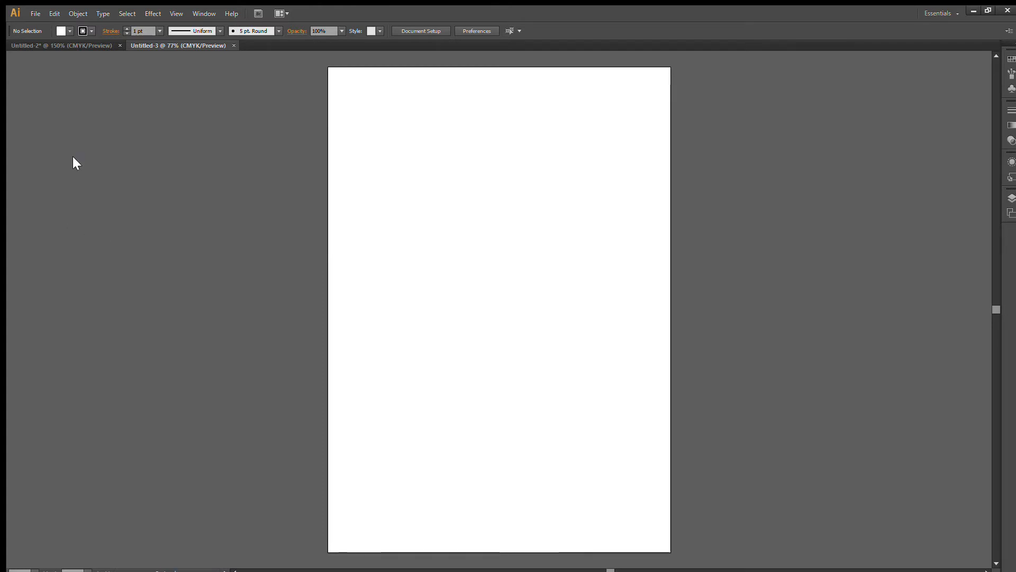
pyautogui.click(61, 27)
pyautogui.click(30, 47)
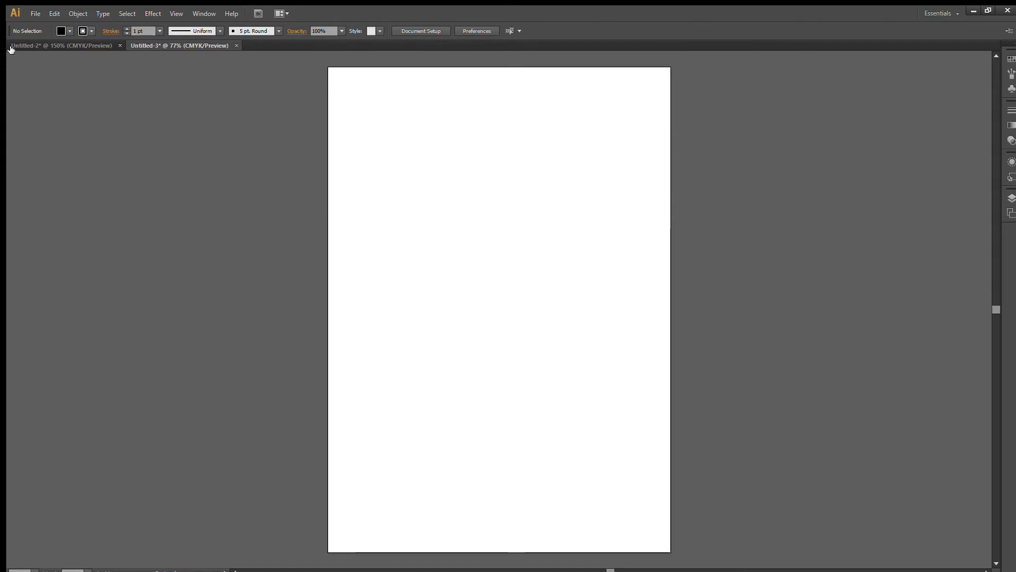
pyautogui.press('/')
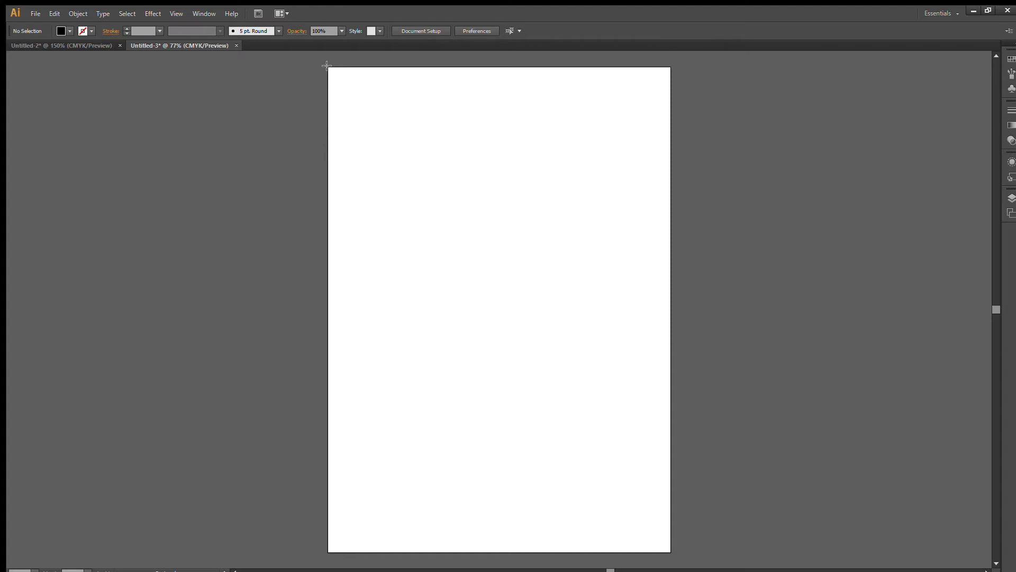
pyautogui.moveTo(326, 65); pyautogui.dragTo(670, 551)
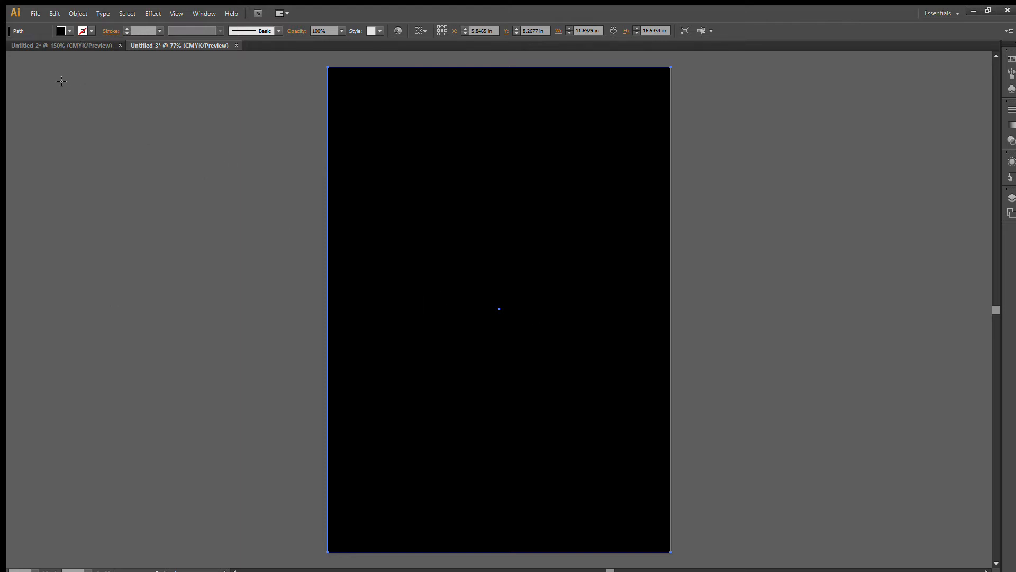
# Return to the Untitled-2 document and ungroup the traced dancer artwork.
pyautogui.press('v')
pyautogui.click(78, 46)
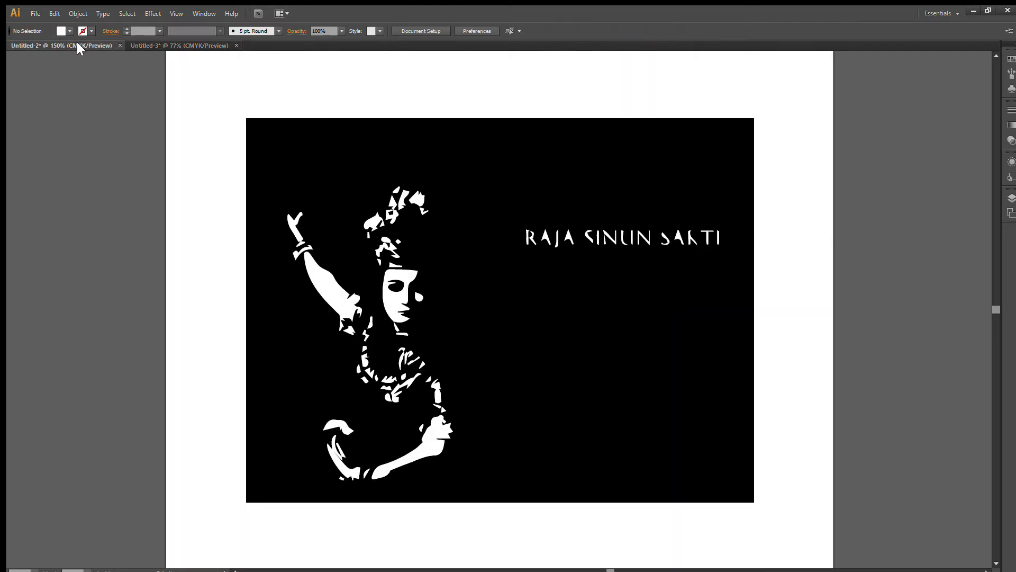
pyautogui.click(305, 168)
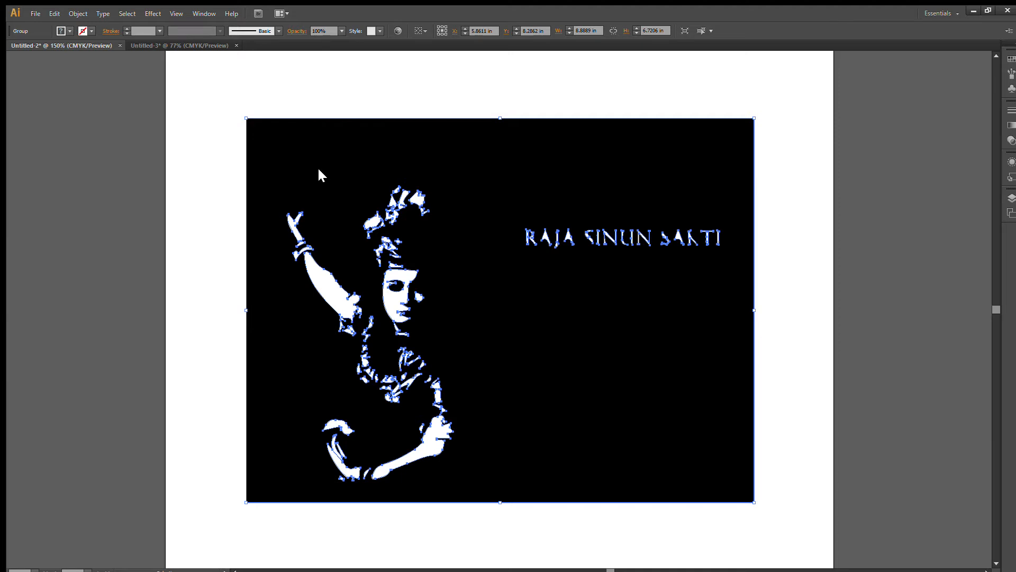
pyautogui.hotkey('ctrl', '8')
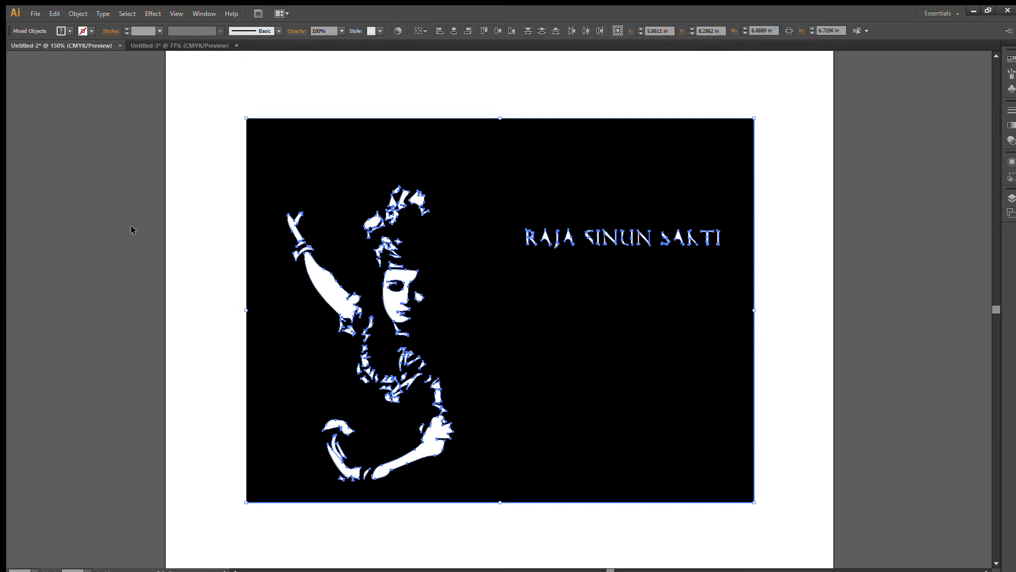
# Release the trace's black compound path and move the black background rectangle away from the dancer shapes.
pyautogui.click(208, 197)
pyautogui.click(339, 163)
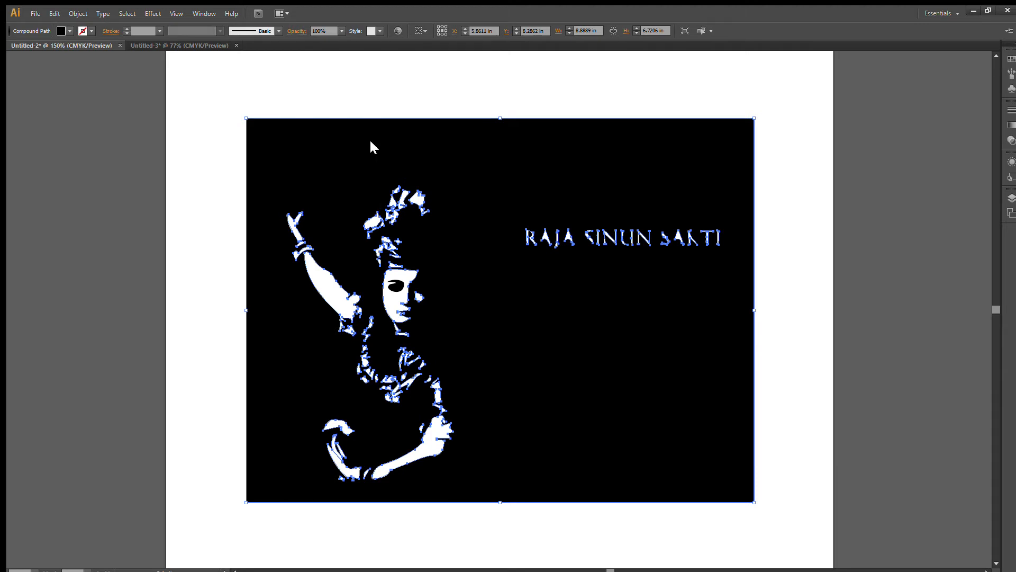
pyautogui.click(187, 103)
pyautogui.moveTo(339, 149); pyautogui.dragTo(871, 258)
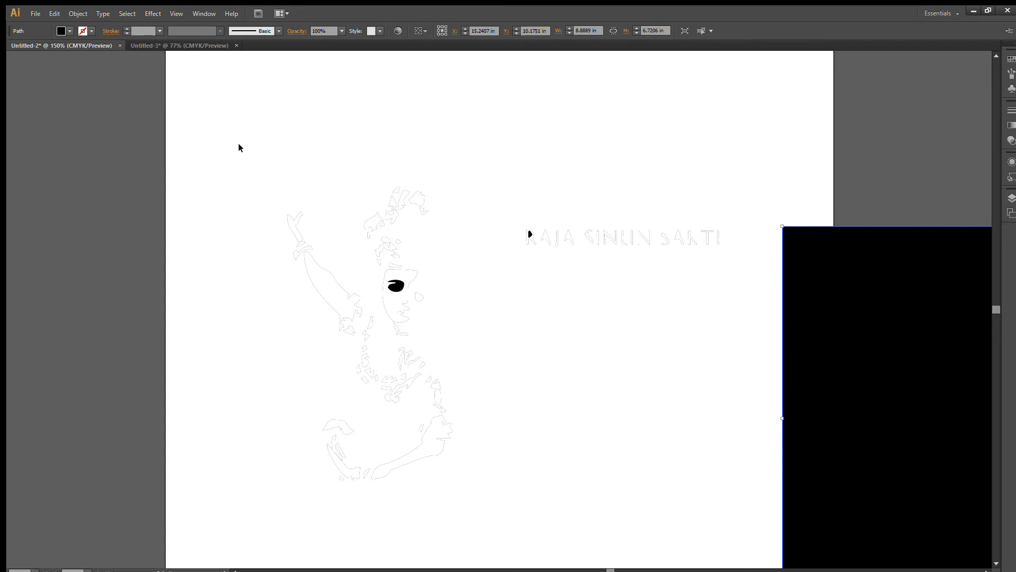
# Group all the dancer shapes, leaving out the lettering, and transfer the group onto the black artboard in Untitled-3.
pyautogui.moveTo(223, 116); pyautogui.dragTo(458, 531)
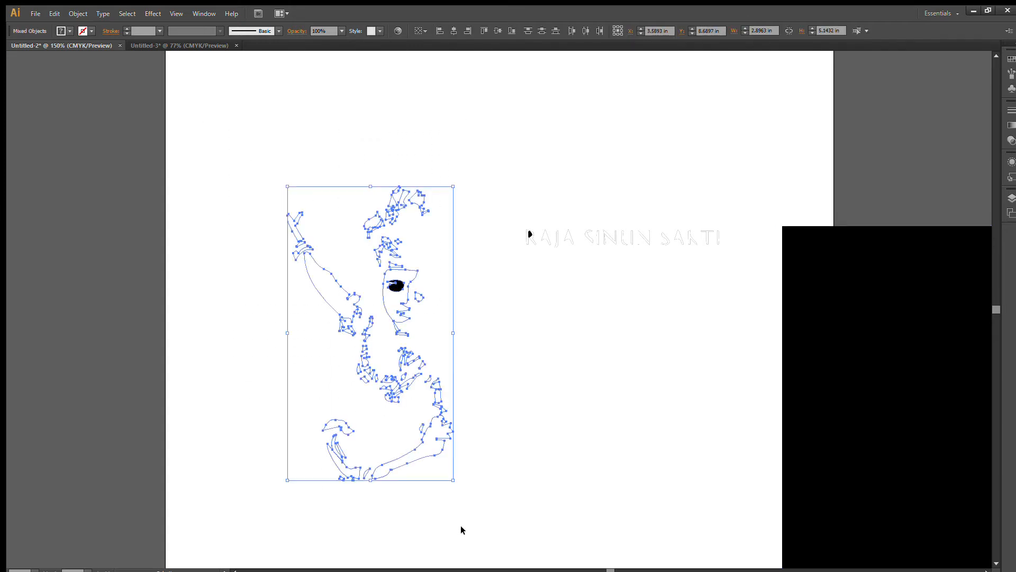
pyautogui.hotkey('ctrl', 'g')
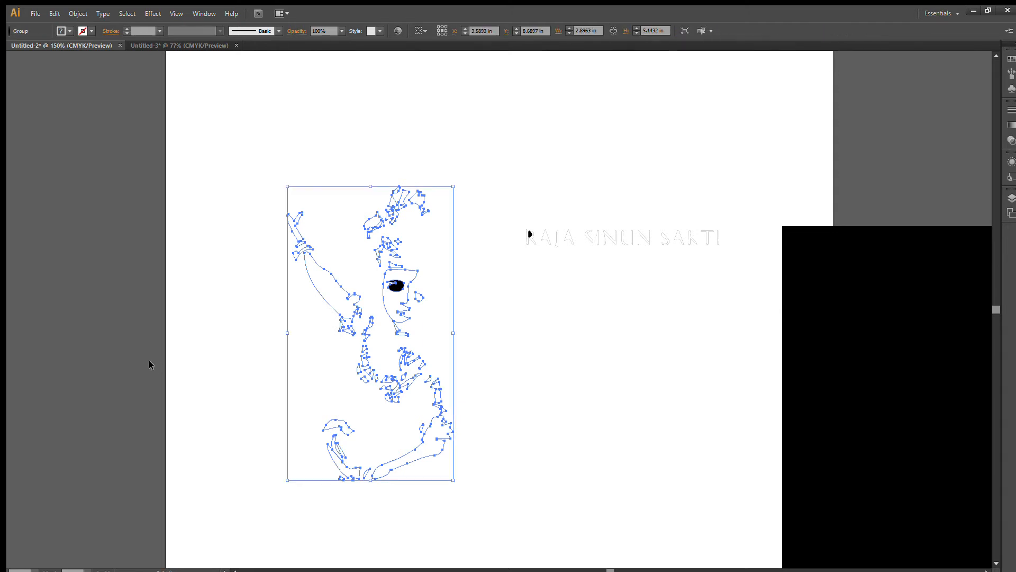
pyautogui.moveTo(292, 309); pyautogui.dragTo(427, 230)
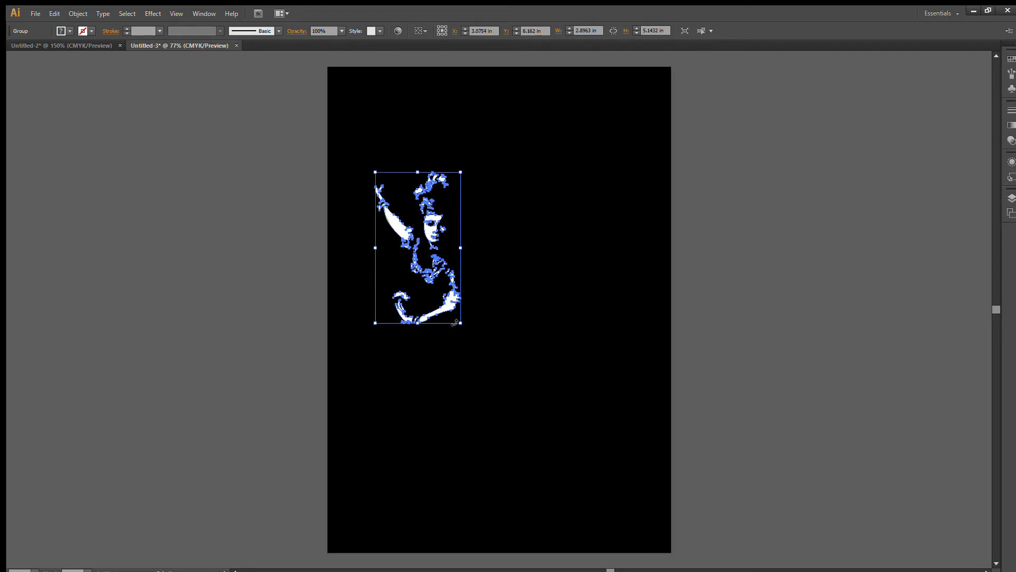
# Enlarge the dancer group proportionally to about 4.84 × 8.59 in and move it to the right side of the artboard.
pyautogui.moveTo(460, 323); pyautogui.dragTo(517, 395)
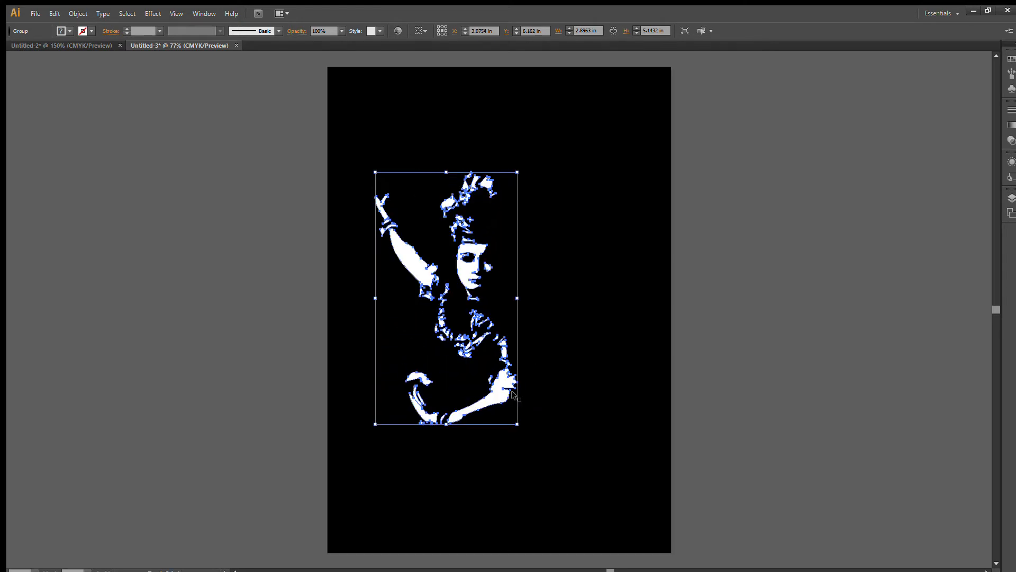
pyautogui.moveTo(462, 348); pyautogui.dragTo(617, 345)
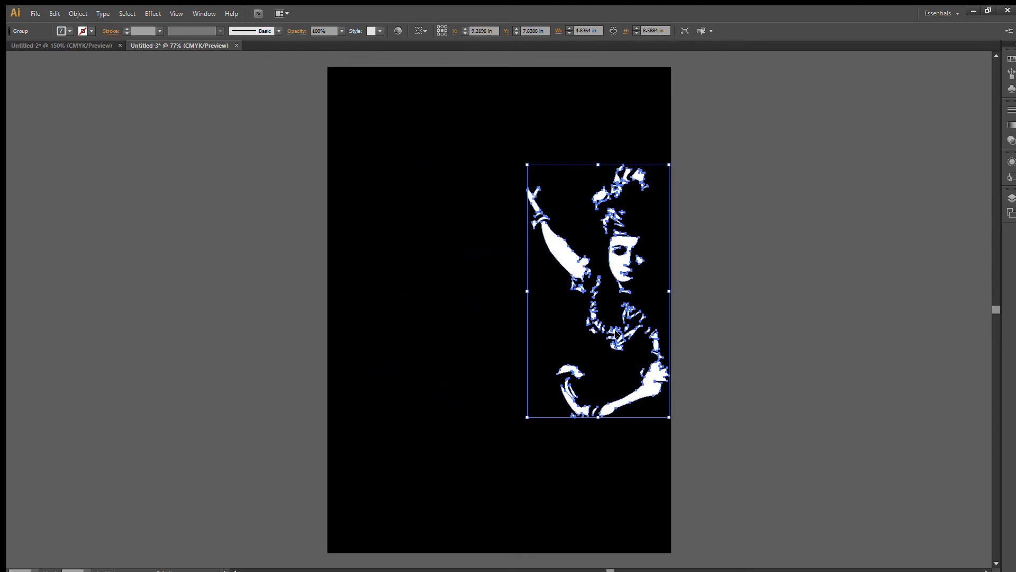
pyautogui.moveTo(668, 164); pyautogui.dragTo(667, 163)
pyautogui.click(682, 210)
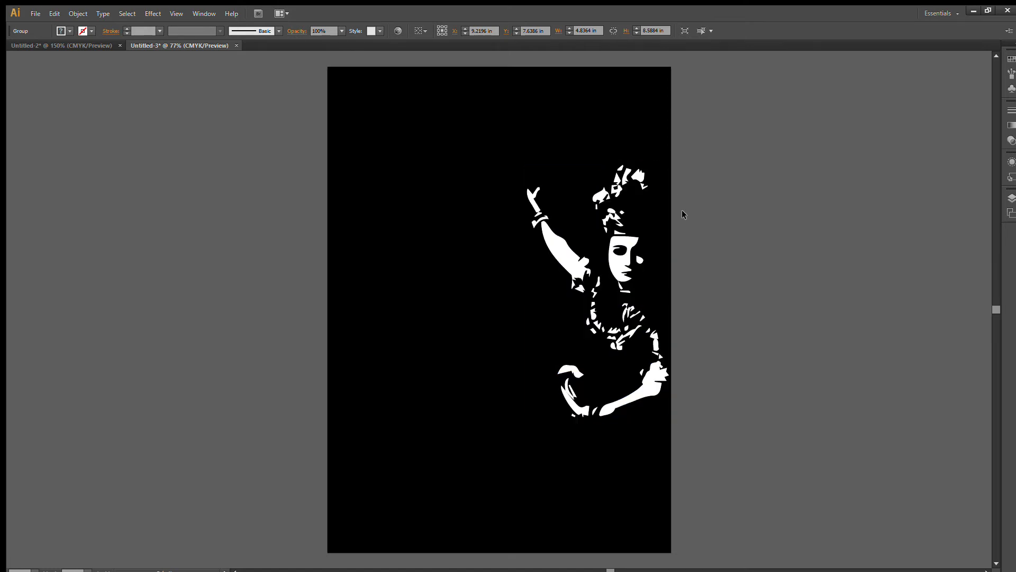
# Nudge the dancer group flush with the artboard's right edge and enlarge it further towards the lower left.
pyautogui.click(615, 348)
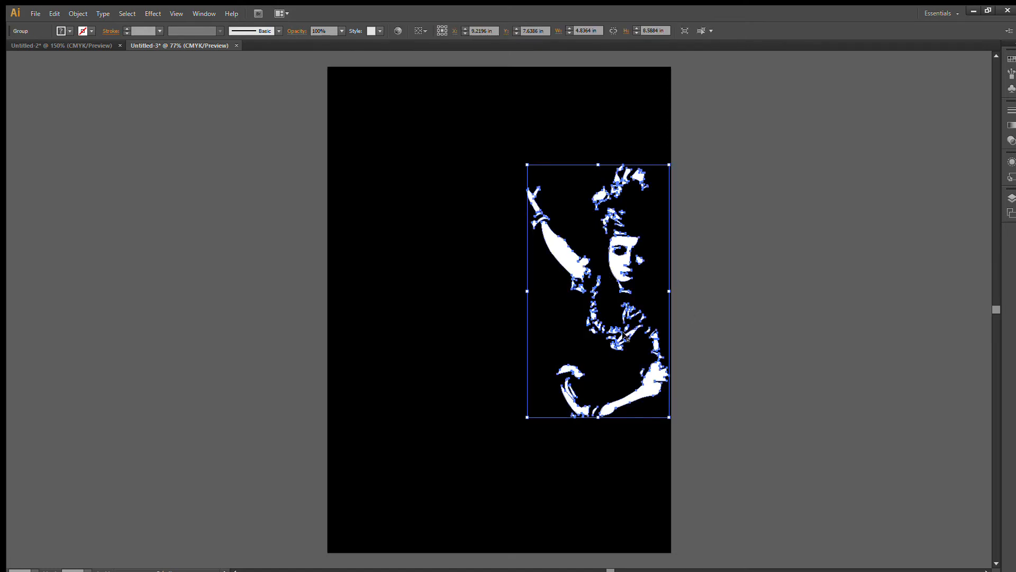
pyautogui.moveTo(626, 340); pyautogui.dragTo(628, 339)
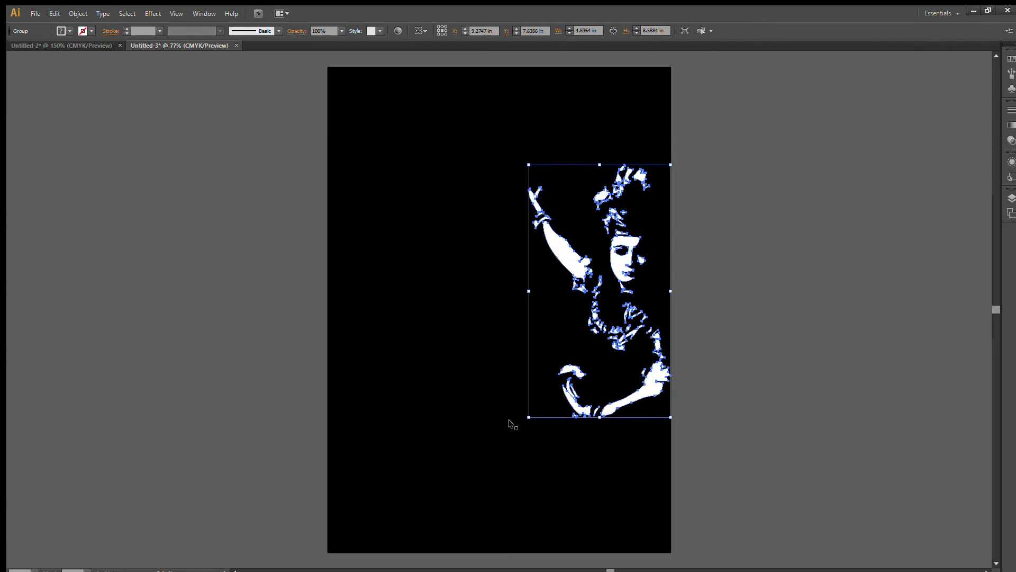
pyautogui.moveTo(527, 417); pyautogui.dragTo(418, 474)
pyautogui.click(732, 426)
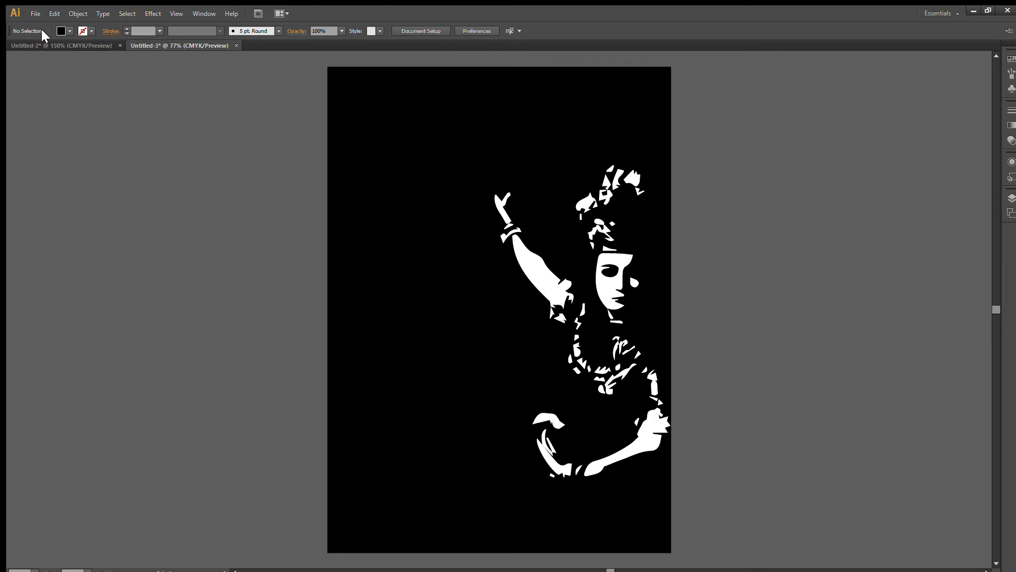
# Add the white title text MAK YUNG at 72 pt in the upper left area of the black artboard.
pyautogui.click(64, 27)
pyautogui.click(24, 47)
pyautogui.press('t')
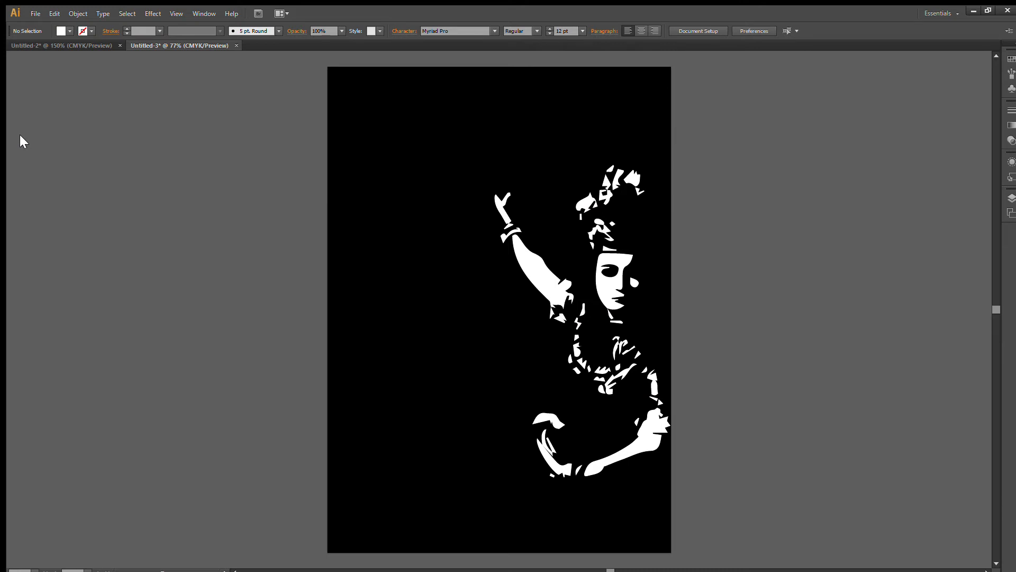
pyautogui.click(582, 30)
pyautogui.click(592, 200)
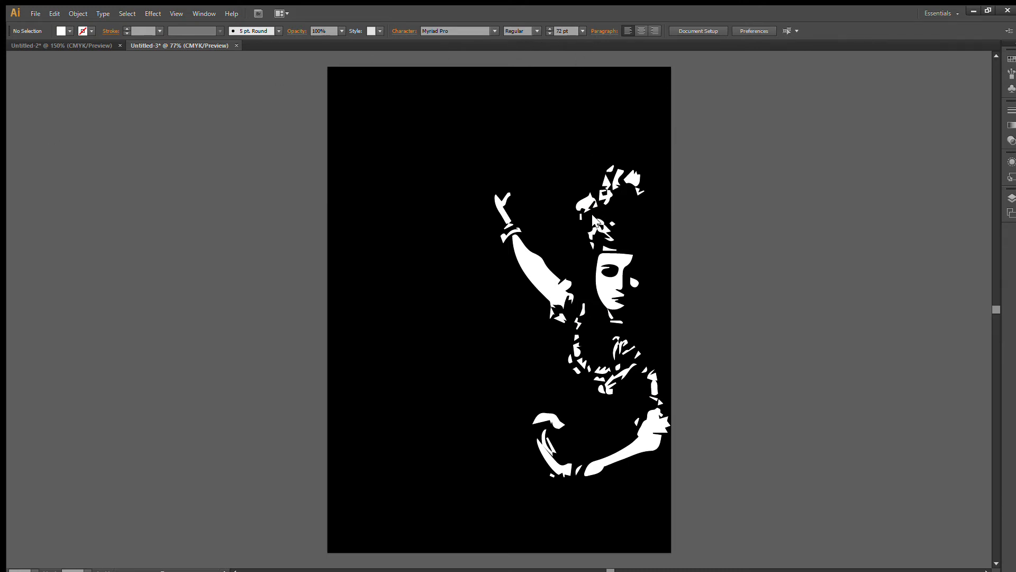
pyautogui.click(356, 166)
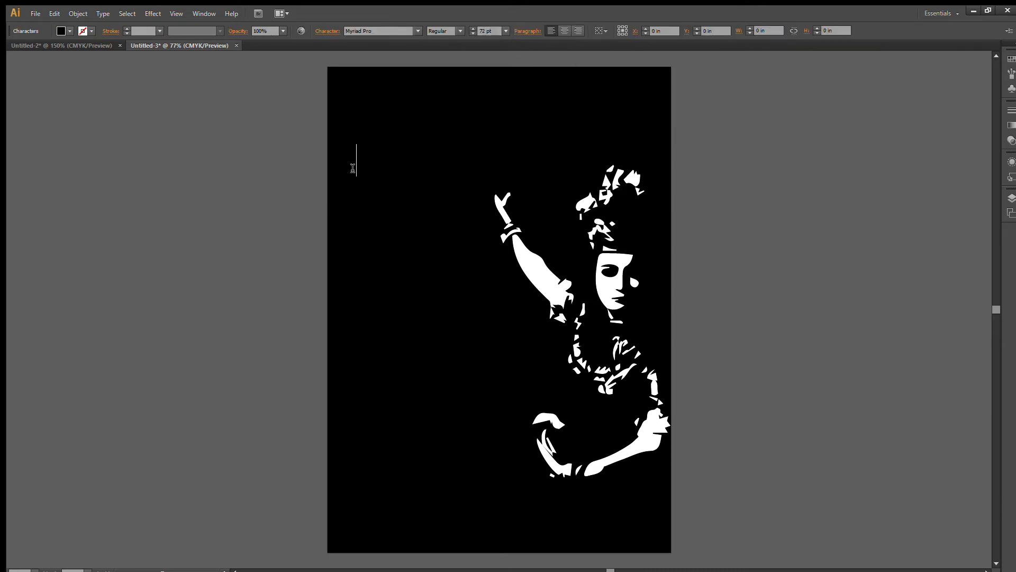
pyautogui.click(63, 29)
pyautogui.click(27, 46)
pyautogui.write('MAK Y')
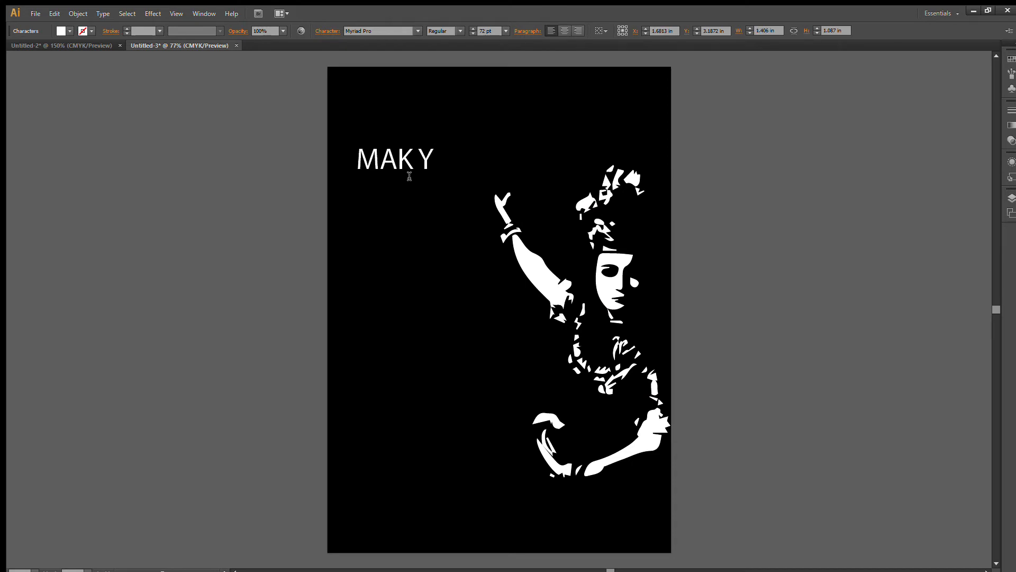
pyautogui.write('UNG')
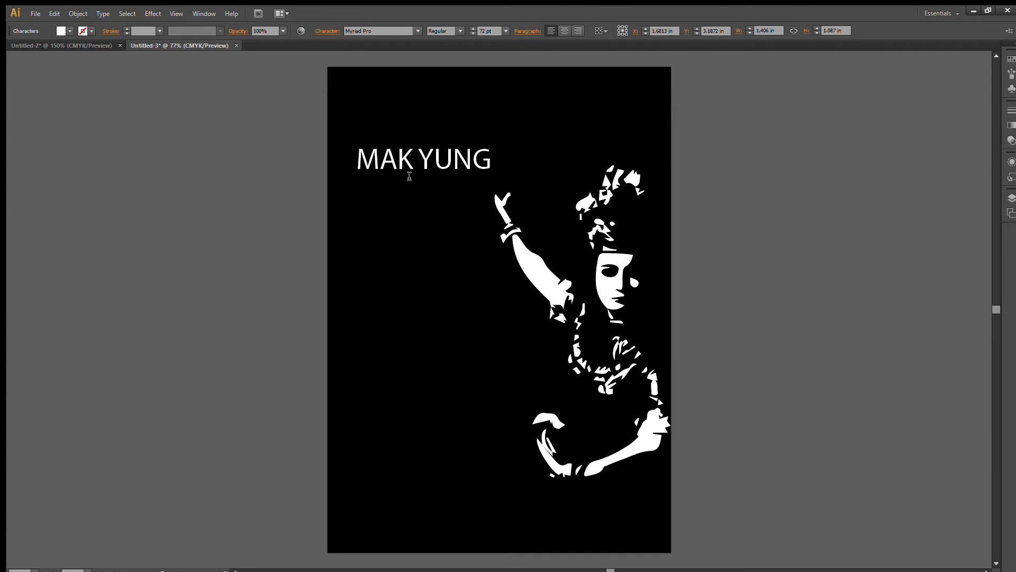
pyautogui.press('Escape')
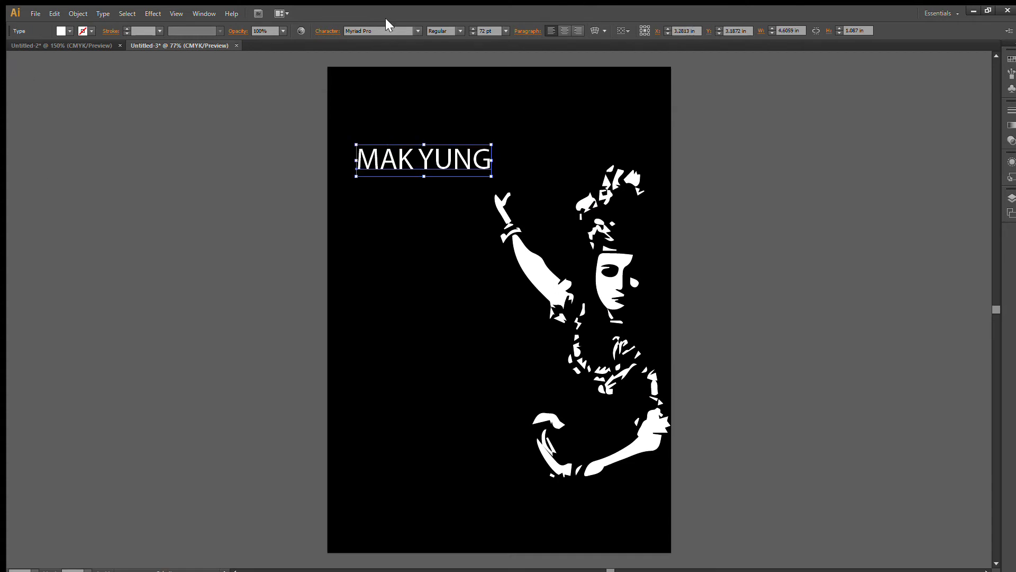
# Try alternative fonts on the MAK YUNG title, stepping through Niagara Solid, OCR A Std, Palace Script MT, Perpetua and Plump MT to Proxy 5.
pyautogui.click(399, 31)
pyautogui.press('Down')
pyautogui.press('Down')
pyautogui.press('Down')
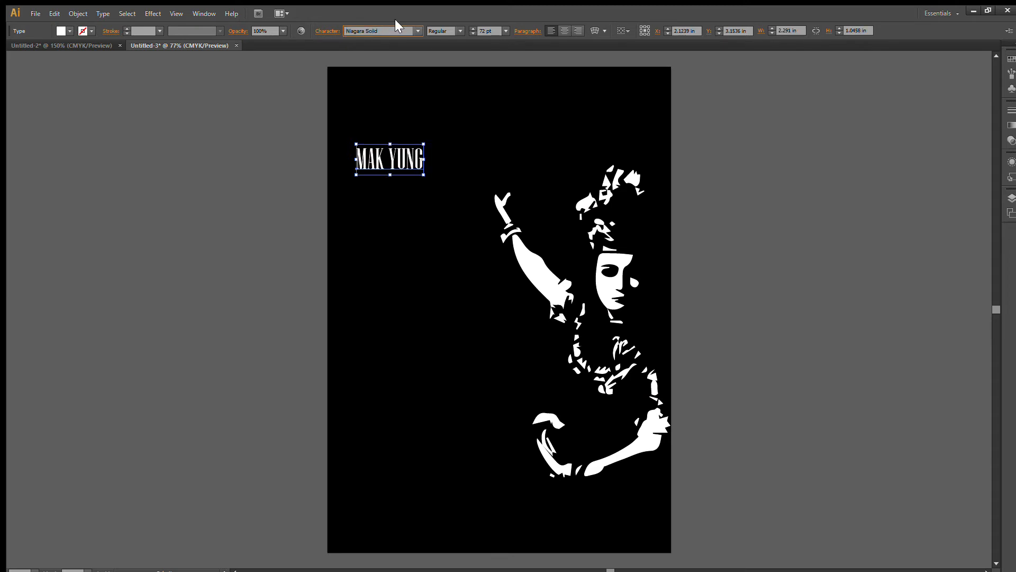
pyautogui.press('Down')
pyautogui.press('Down')
pyautogui.press('Down')
pyautogui.press('Down')
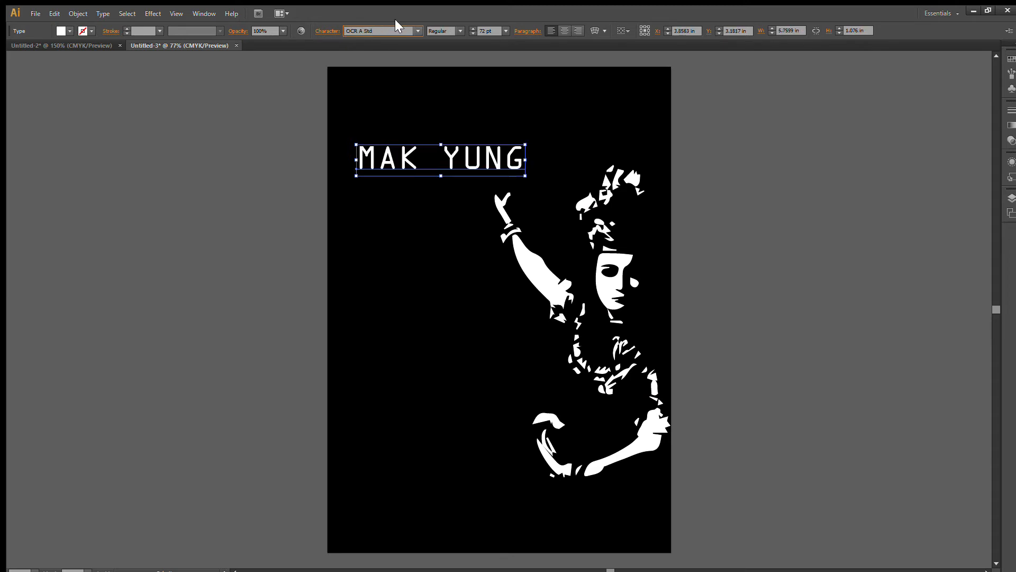
pyautogui.press('Down')
pyautogui.press('Down')
pyautogui.press('Down')
pyautogui.press('Down')
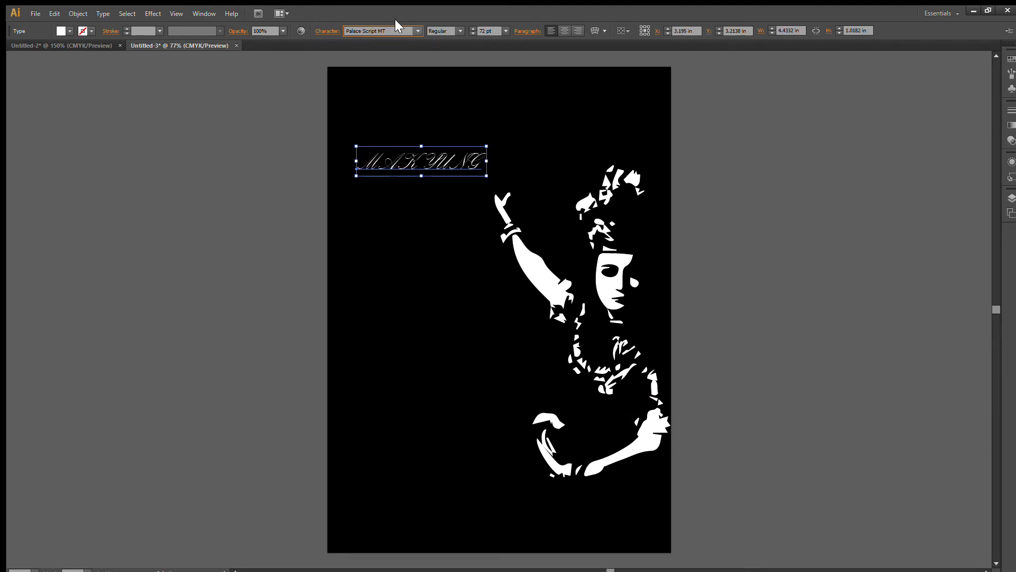
pyautogui.press('Down')
pyautogui.press('Down')
pyautogui.press('Down')
pyautogui.press('Down')
pyautogui.press('Down')
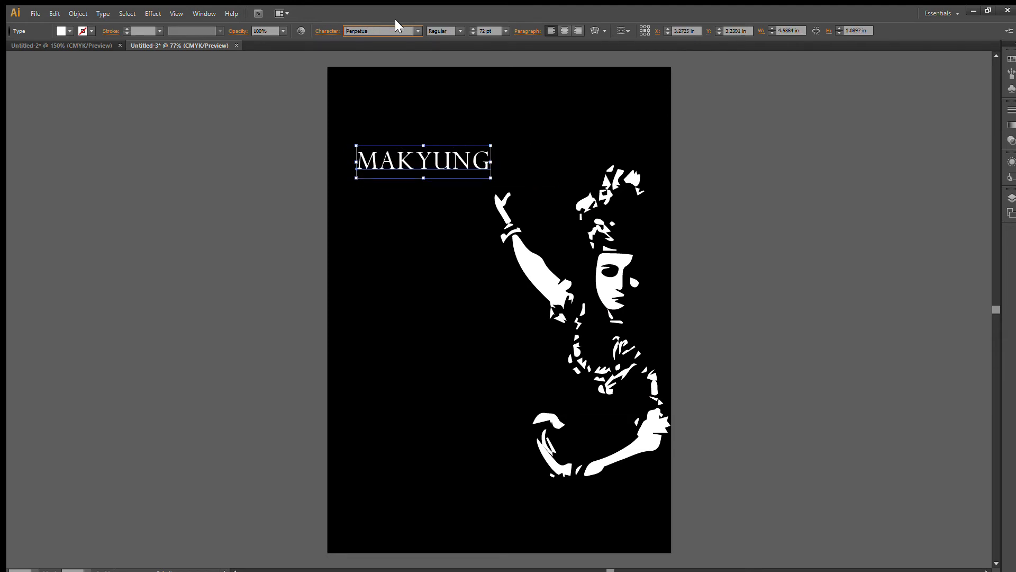
pyautogui.press('Down')
pyautogui.press('Down')
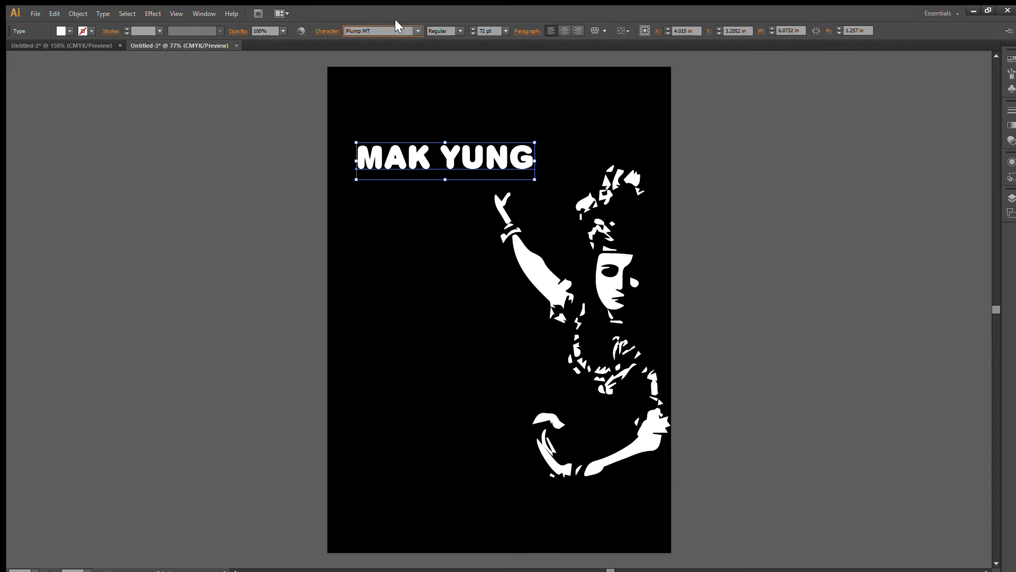
pyautogui.press('Down')
pyautogui.press('Down')
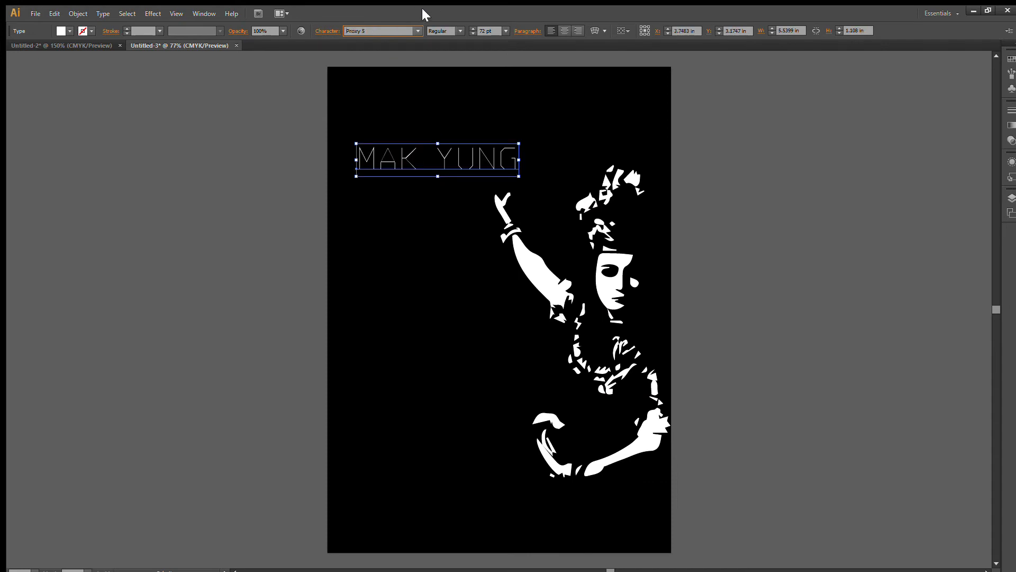
pyautogui.press('Return')
# Try further fonts on the title, stepping through Microsoft Sans Serif, Simplified Arabic and Kufi Outline Shaded to the Jawi fonts.
pyautogui.click(393, 31)
pyautogui.write('Calibri')
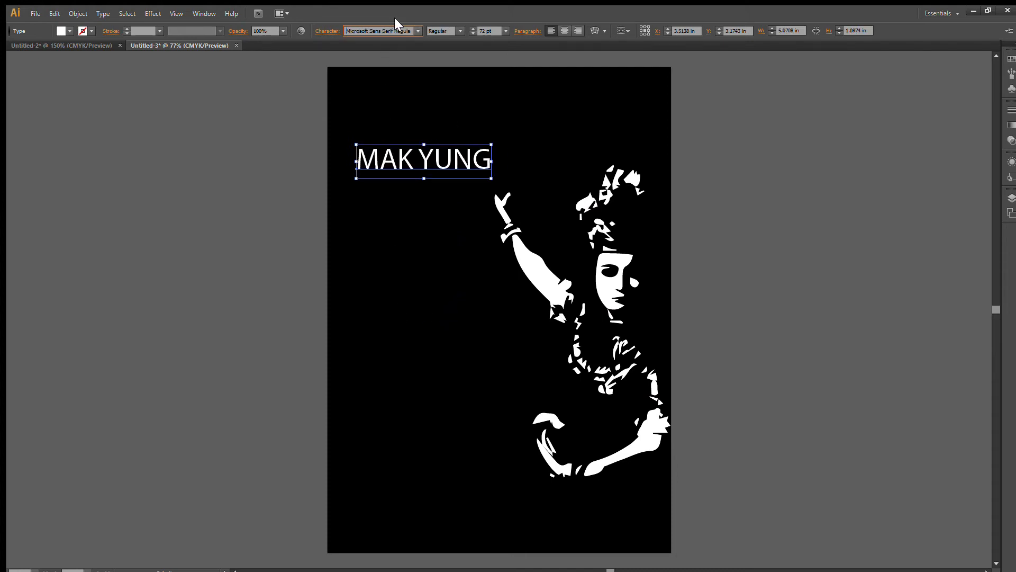
pyautogui.press('Down')
pyautogui.press('Down')
pyautogui.press('Down')
pyautogui.press('Down')
pyautogui.press('Down')
pyautogui.press('Down')
pyautogui.press('Down')
pyautogui.press('Down')
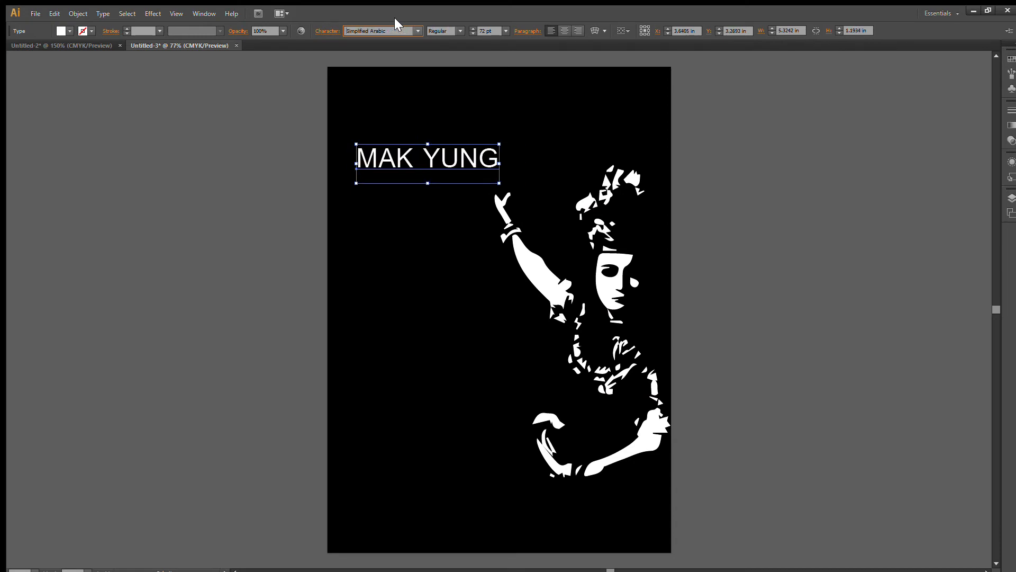
pyautogui.press('Down')
pyautogui.press('Down')
pyautogui.press('Down')
pyautogui.press('Down')
pyautogui.press('Down')
pyautogui.press('Down')
pyautogui.press('Down')
pyautogui.press('Down')
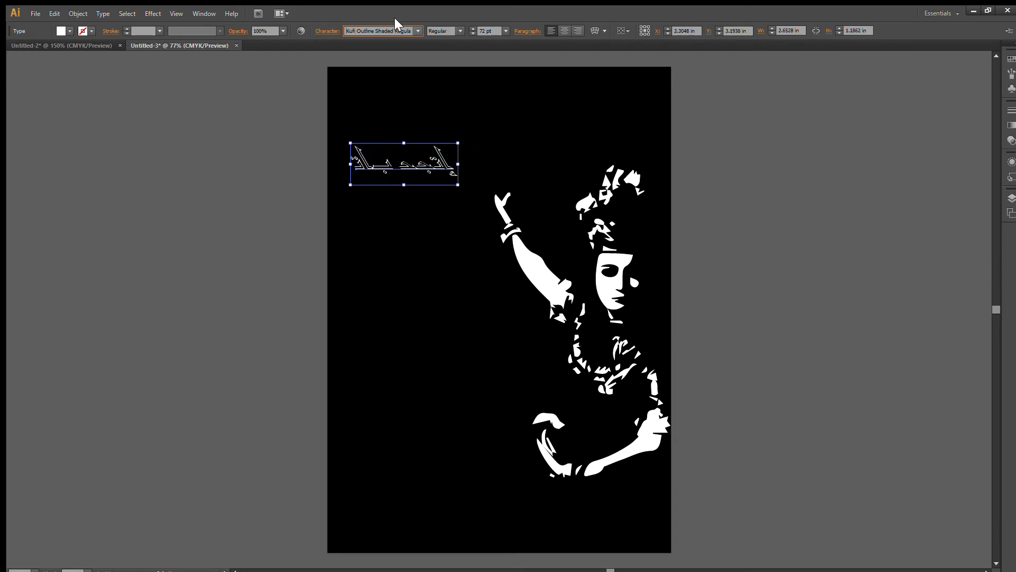
pyautogui.press('Down')
pyautogui.press('Down')
pyautogui.press('Down')
pyautogui.press('Down')
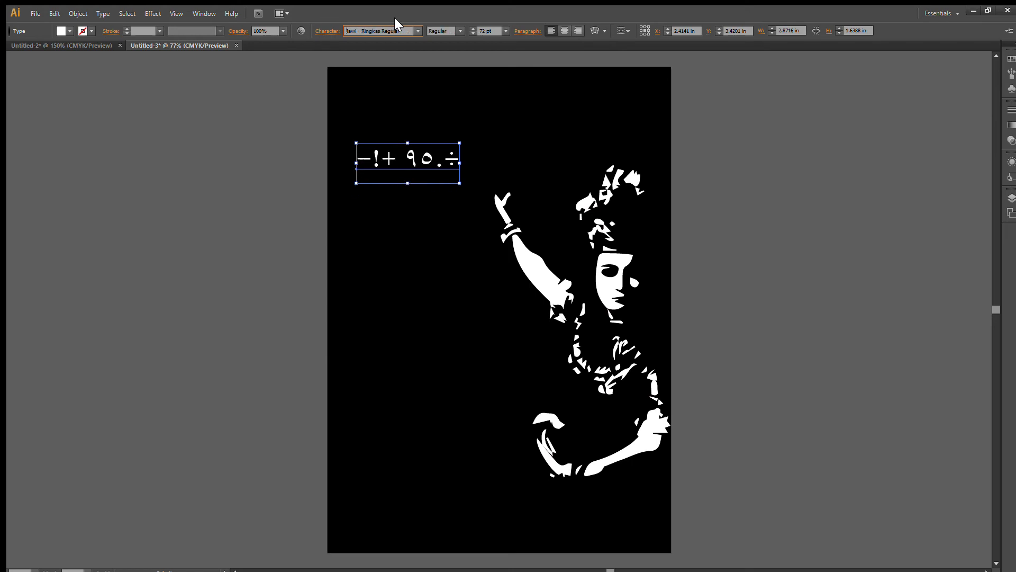
pyautogui.press('Return')
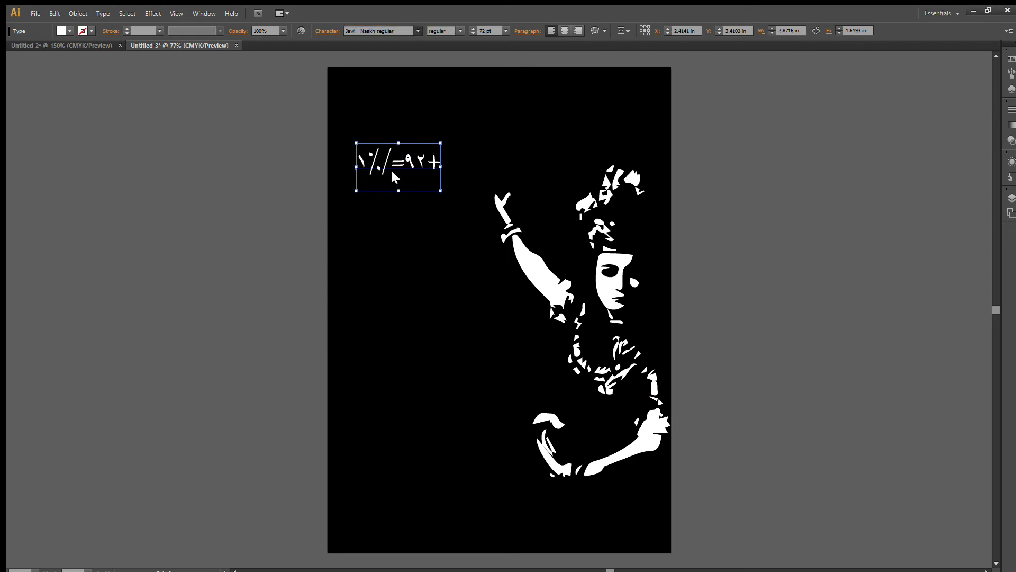
# Set the MAK YUNG title in the adelia font and give the lettering a white 1 pt stroke.
pyautogui.hotkey('ctrl', 'z')
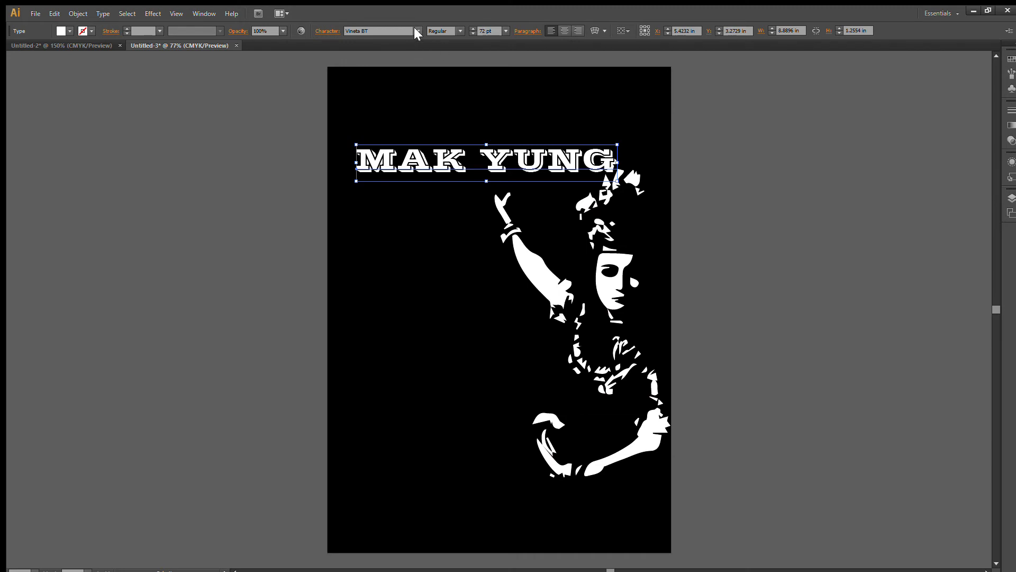
pyautogui.hotkey('ctrl', 'z')
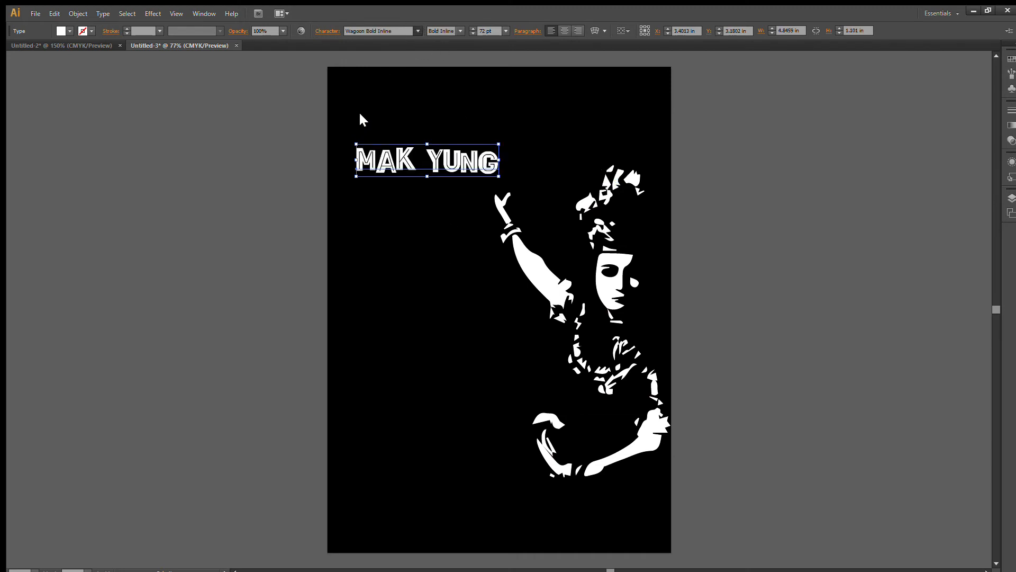
pyautogui.hotkey('ctrl', 'z')
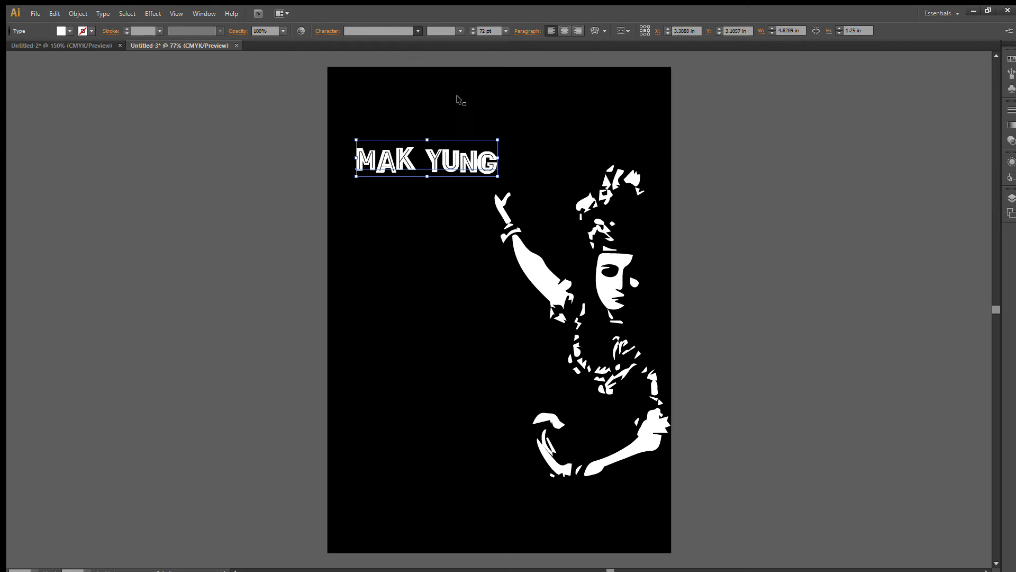
pyautogui.hotkey('ctrl', 'z')
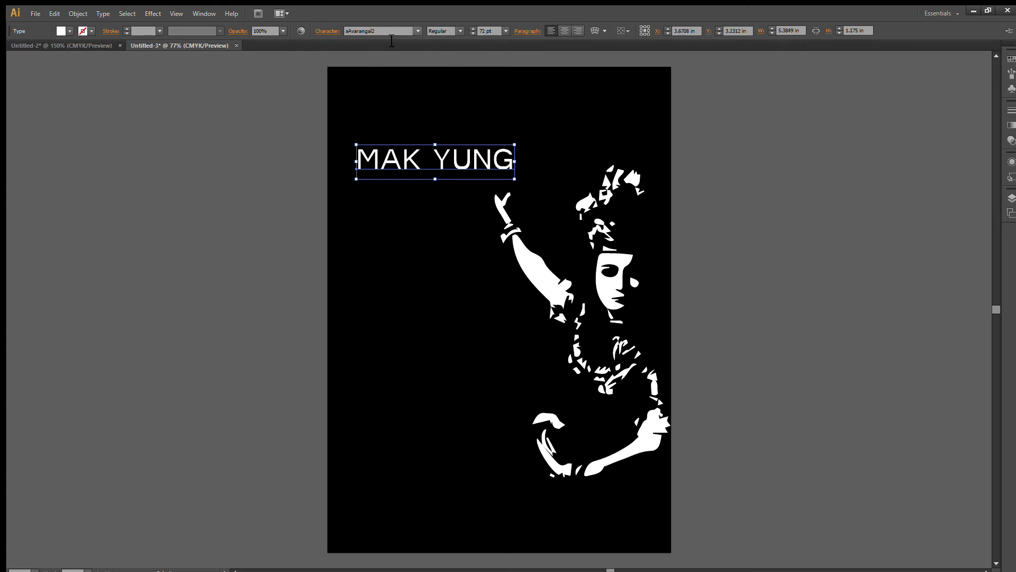
pyautogui.press('Down')
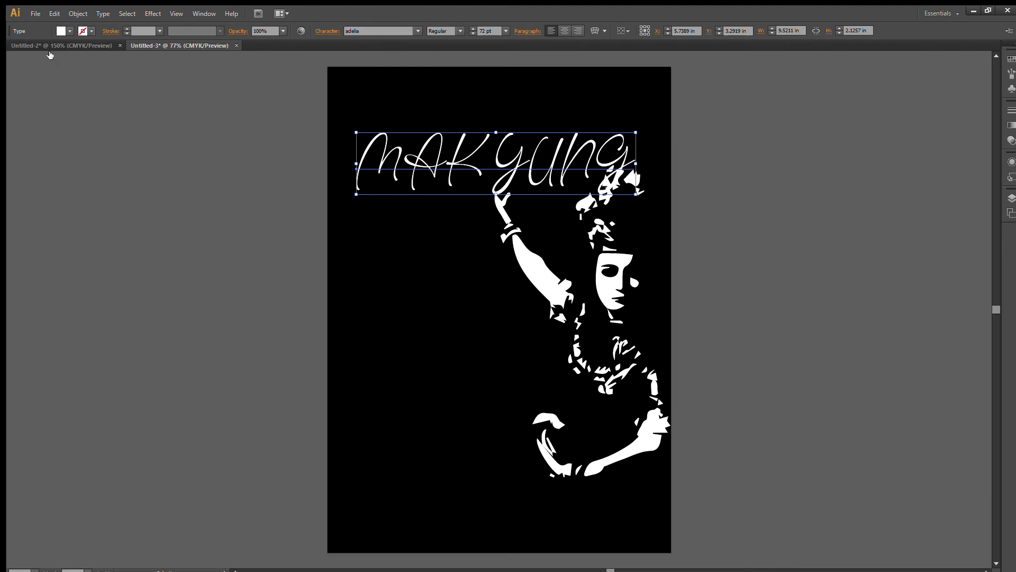
pyautogui.hotkey('ctrl', 'z')
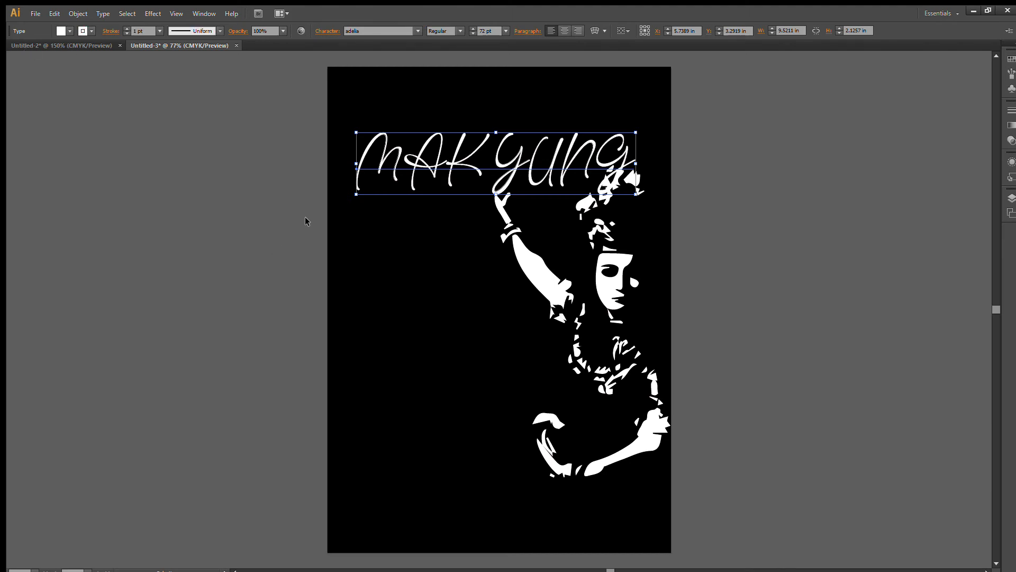
# Shrink the title proportionally to about 7.41 × 1.65 in and place it at mid-height on the artboard, left of the dancer's torso.
pyautogui.moveTo(406, 170); pyautogui.dragTo(411, 142)
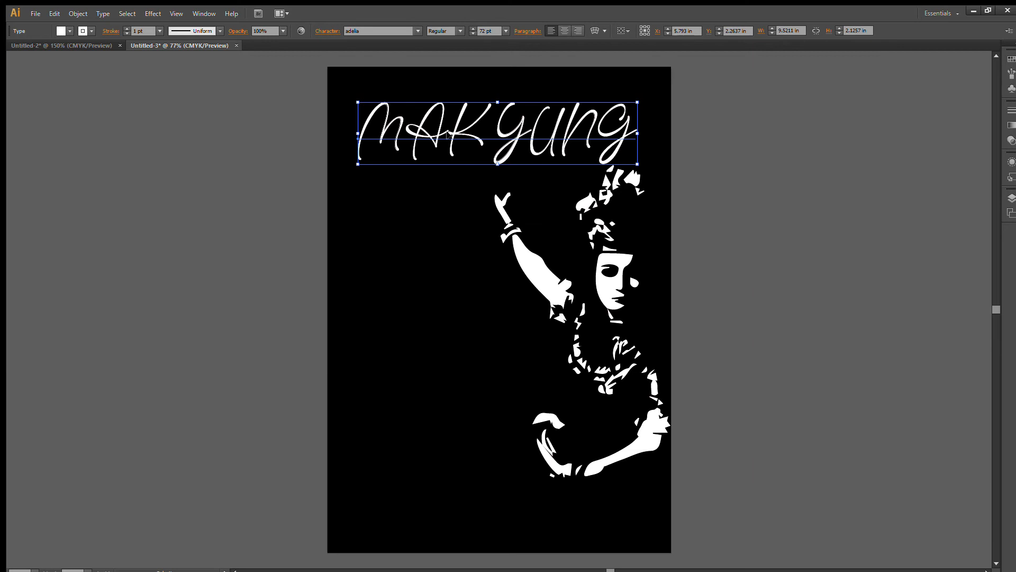
pyautogui.moveTo(534, 142); pyautogui.dragTo(529, 343)
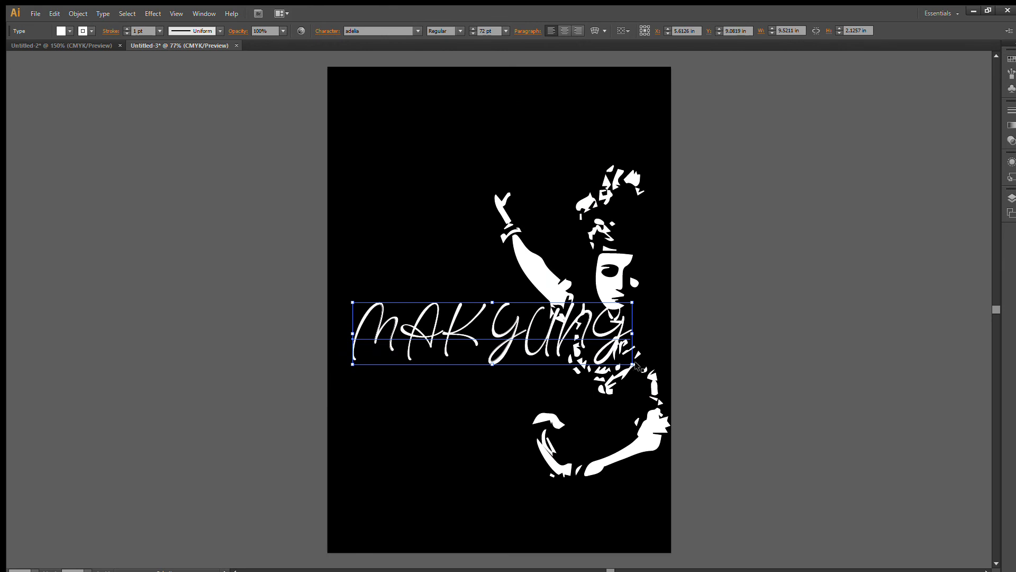
pyautogui.moveTo(633, 364); pyautogui.dragTo(533, 342)
pyautogui.moveTo(444, 322); pyautogui.dragTo(473, 360)
pyautogui.moveTo(375, 337); pyautogui.dragTo(338, 312)
pyautogui.click(787, 377)
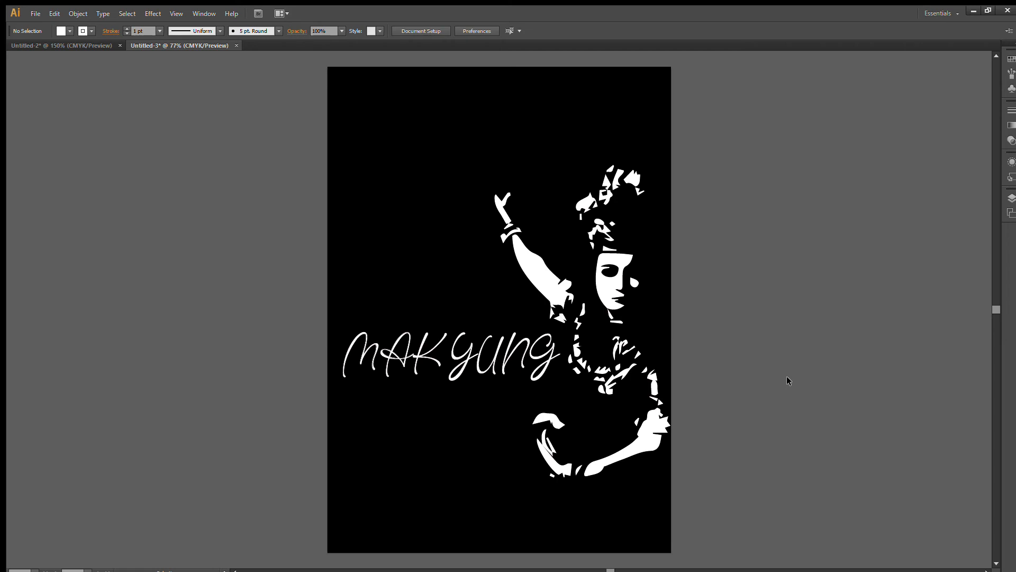
# Move the dancer group higher on the artboard, rescale it proportionally to about 5.67 × 10.07 in and align it flush with the right edge.
pyautogui.click(599, 192)
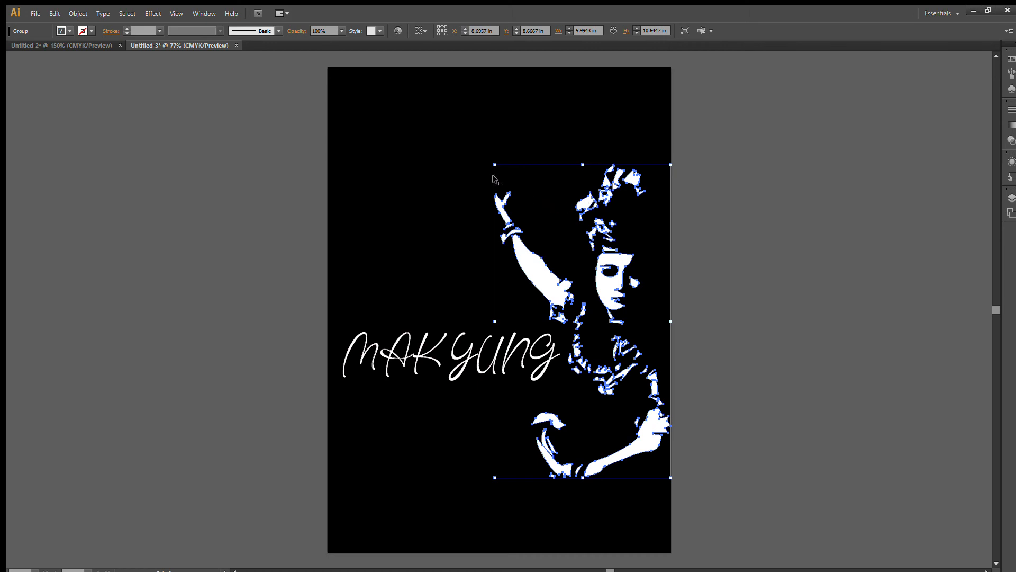
pyautogui.moveTo(495, 165); pyautogui.dragTo(574, 307)
pyautogui.moveTo(631, 367); pyautogui.dragTo(622, 181)
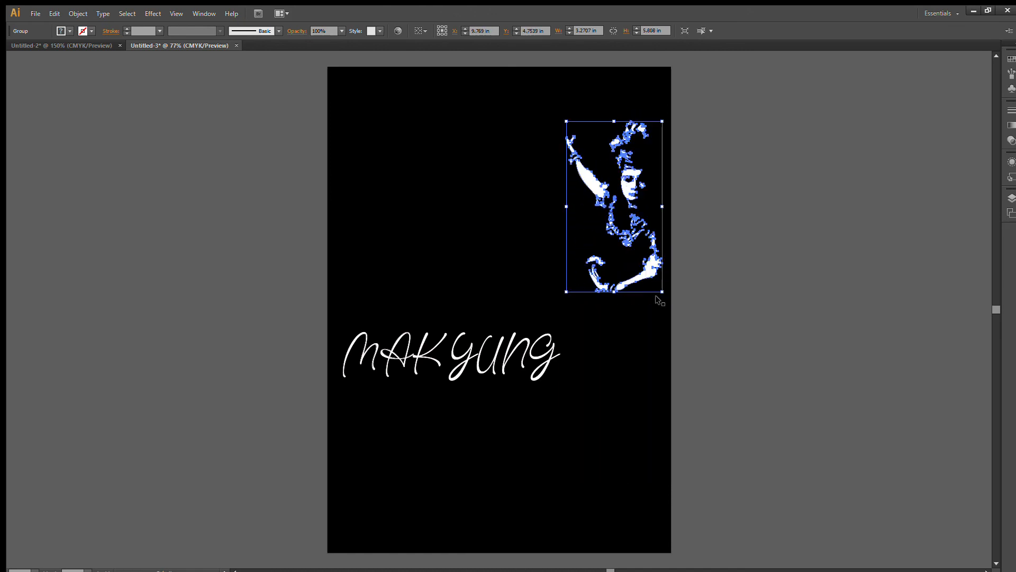
pyautogui.moveTo(662, 291); pyautogui.dragTo(667, 303)
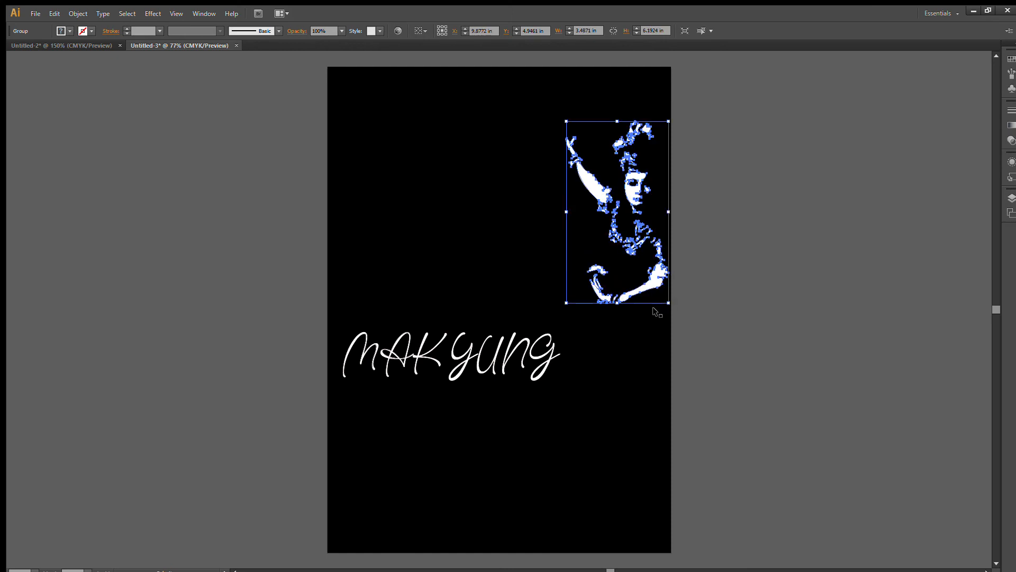
pyautogui.moveTo(563, 304); pyautogui.dragTo(522, 412)
pyautogui.press('Right')
pyautogui.press('Right')
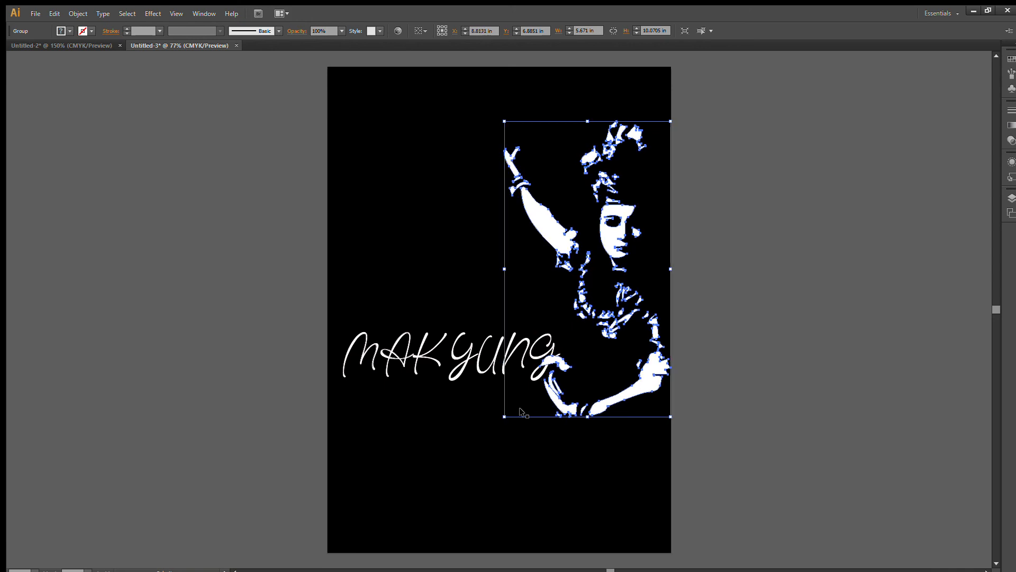
# Move the MAK YUNG title up beside the dancer's chest and reduce the dancer group's opacity to 50%.
pyautogui.moveTo(390, 359); pyautogui.dragTo(400, 317)
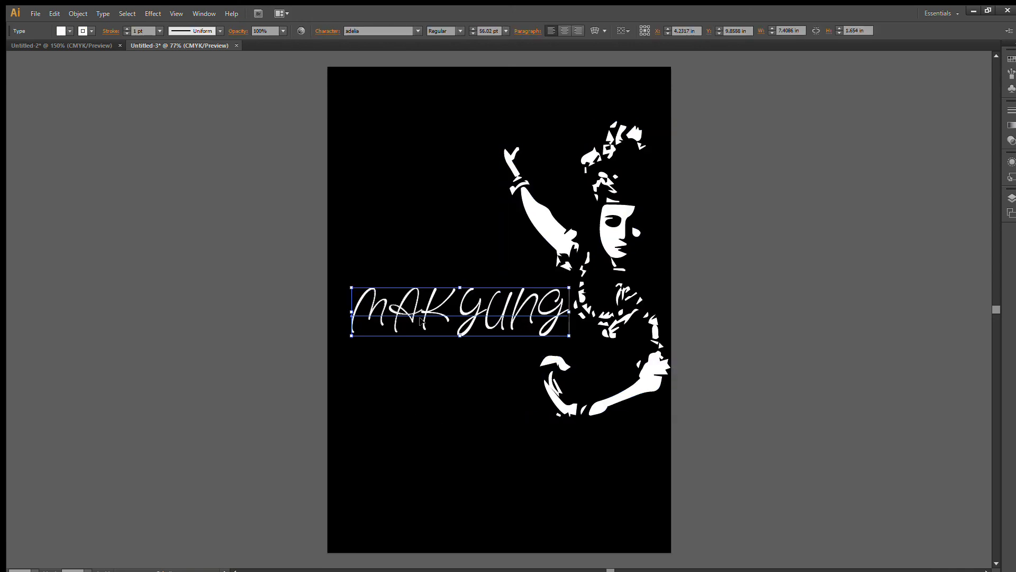
pyautogui.click(606, 182)
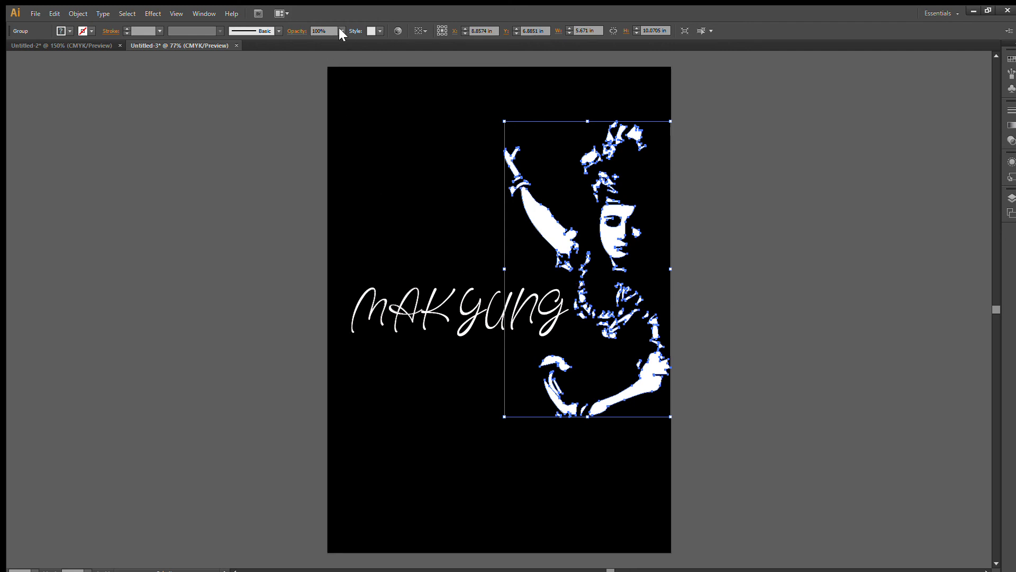
pyautogui.press('2')
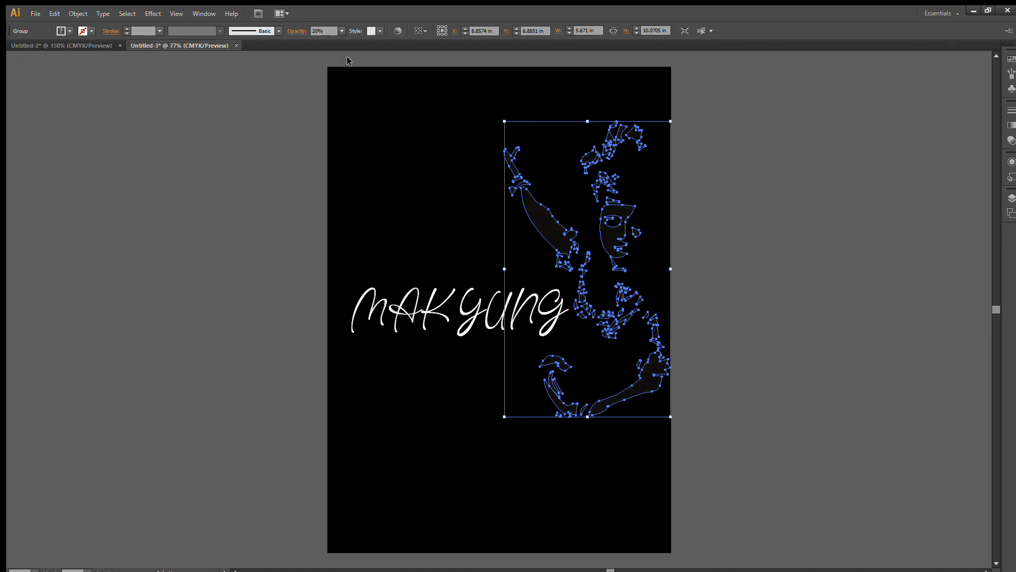
pyautogui.press('4')
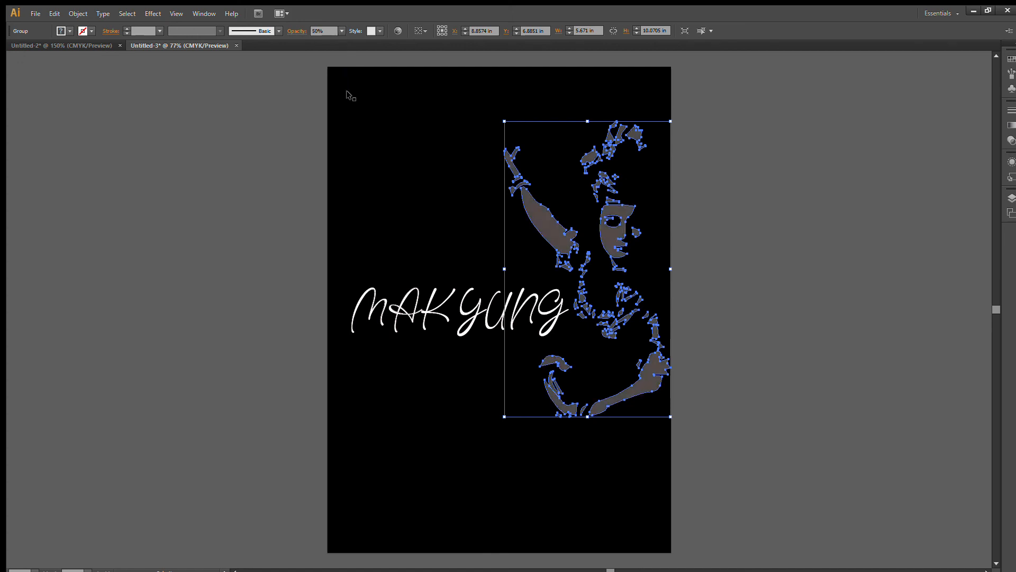
pyautogui.click(763, 215)
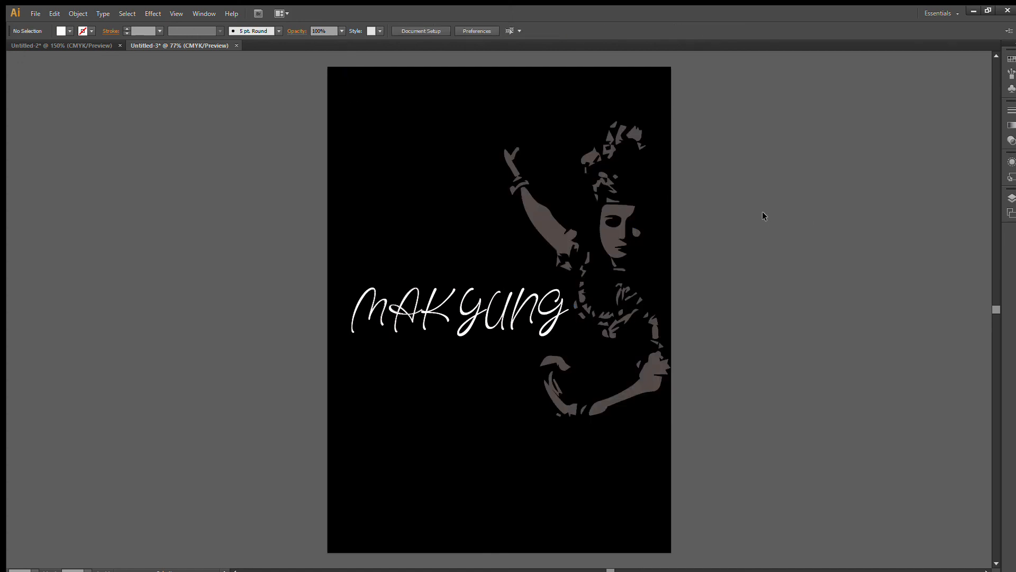